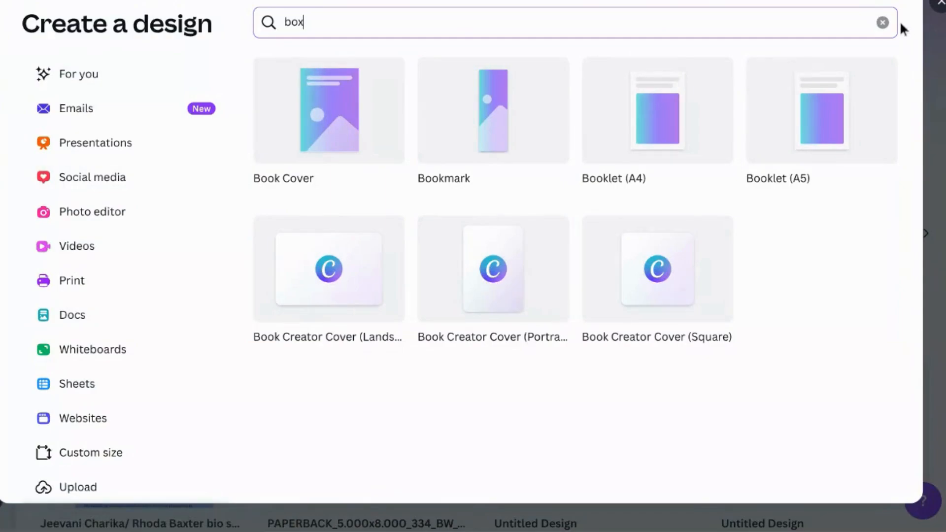
Clear the design-type search and open the custom size settings for a new design.
left_click(882, 23)
left_click(76, 456)
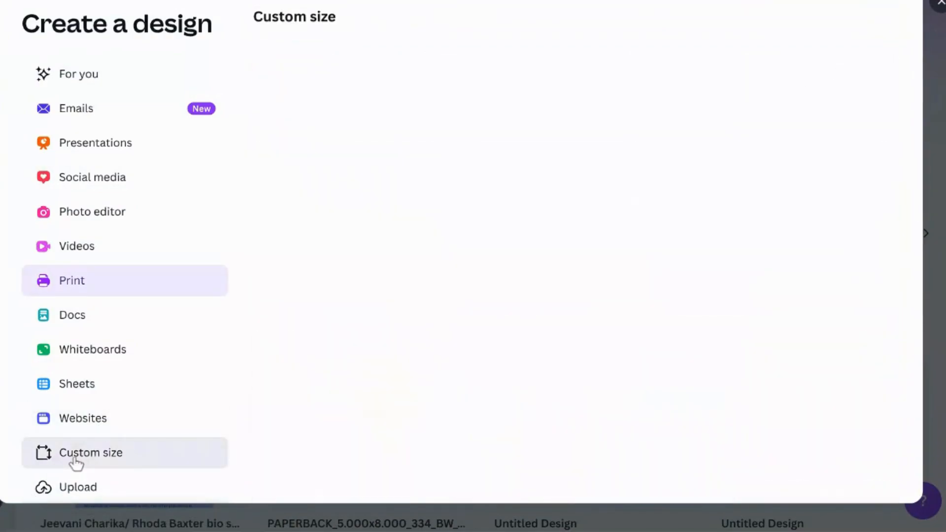
left_click(381, 172)
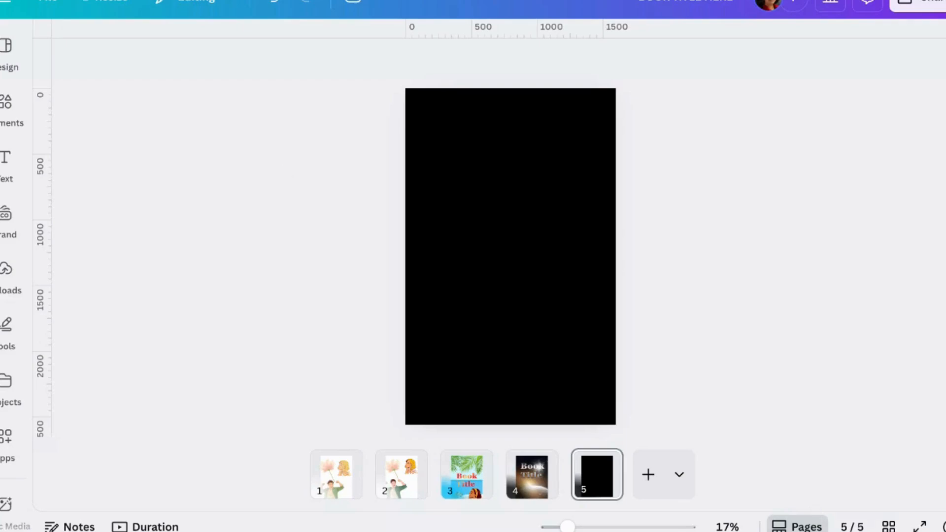
Add a text box reading "BOOK TITLE" to the black page, scaled up to font size 308 across its upper half.
left_click(6, 159)
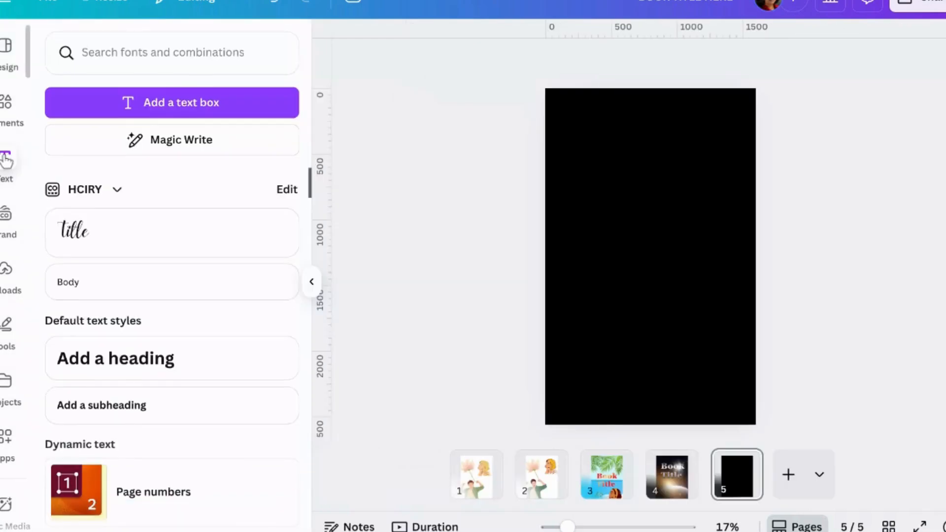
left_click(146, 107)
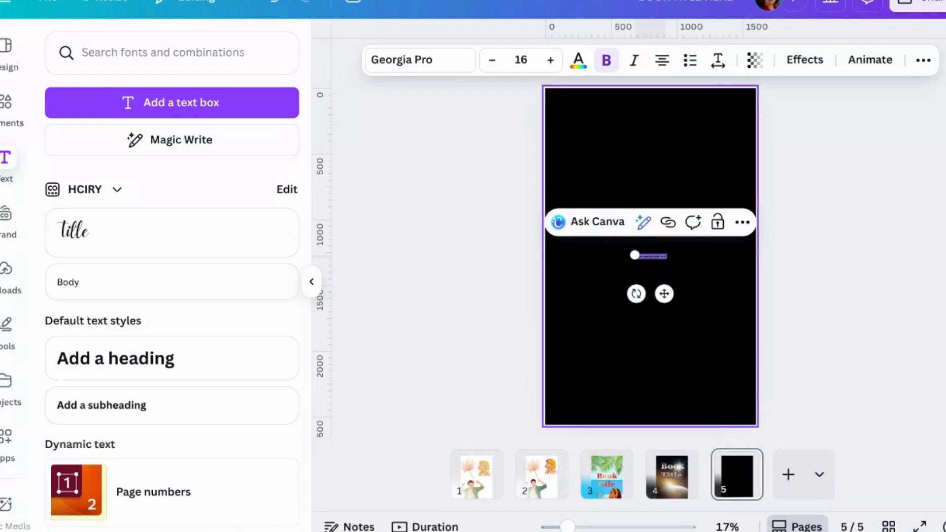
type("BOOK TIT")
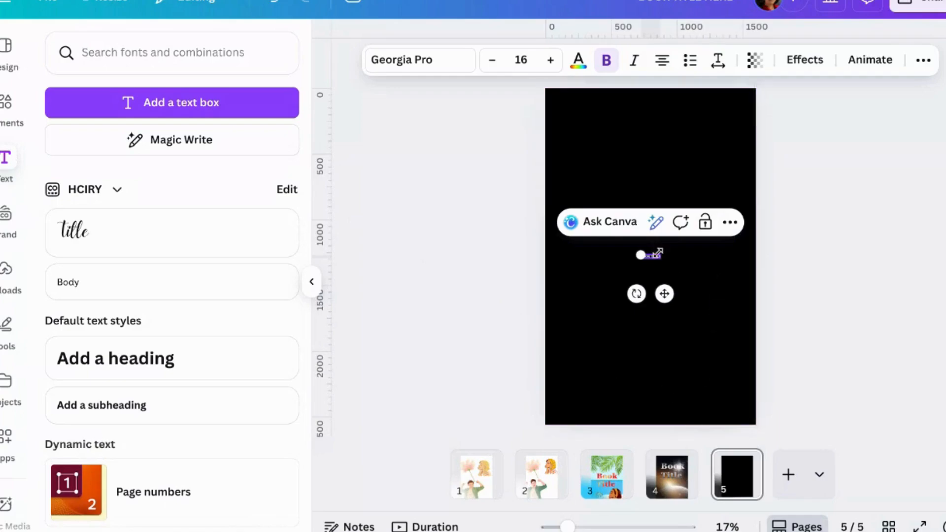
left_click_drag(640, 255, 483, 106)
left_click_drag(660, 224, 791, 118)
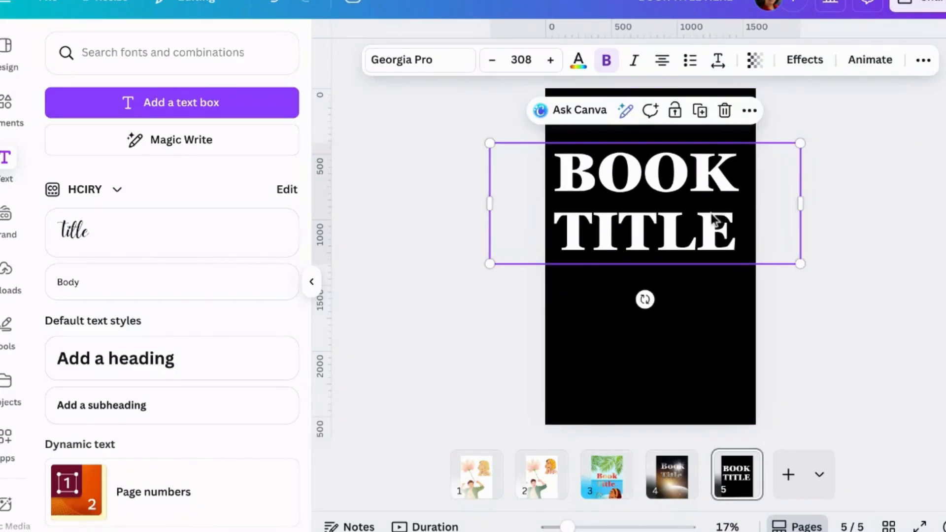
left_click_drag(709, 222, 709, 220)
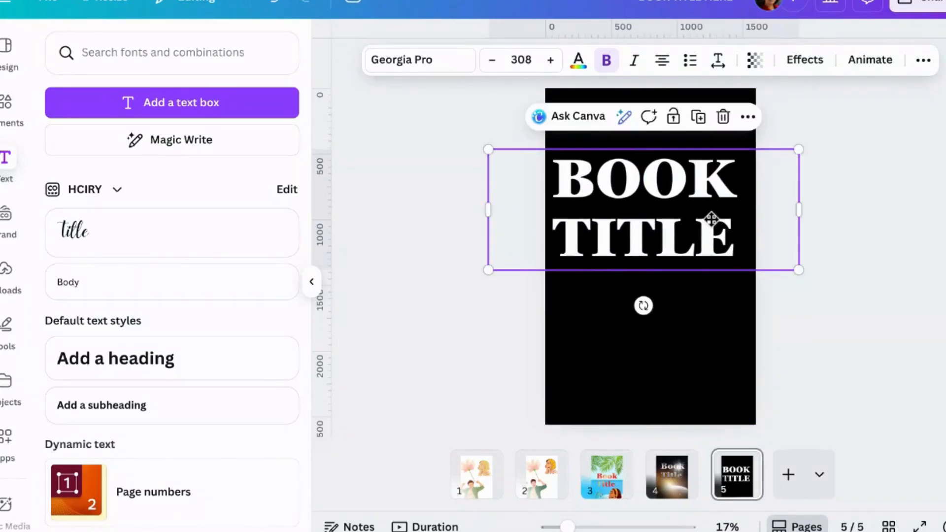
Change the title's font to Bernoru SemiCondensed and narrow its text box to two lines, centred on the page.
left_click(467, 68)
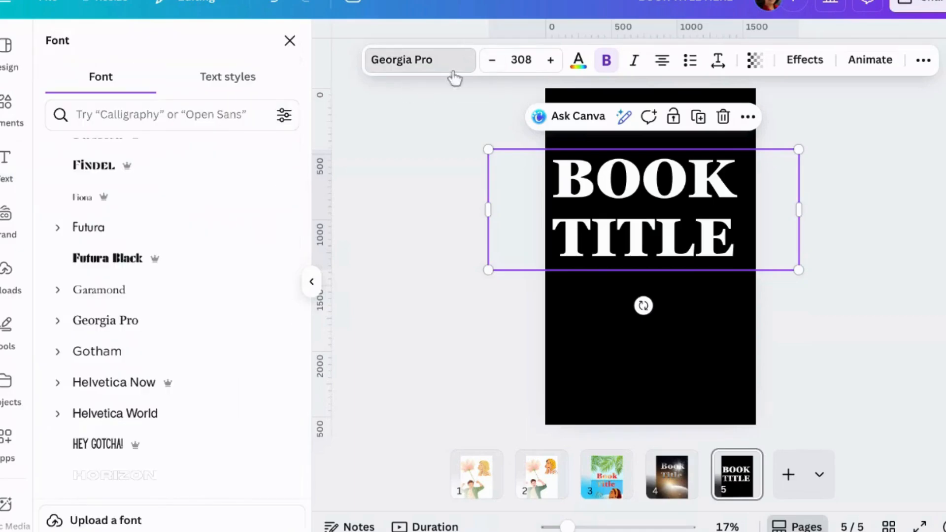
left_click(193, 323)
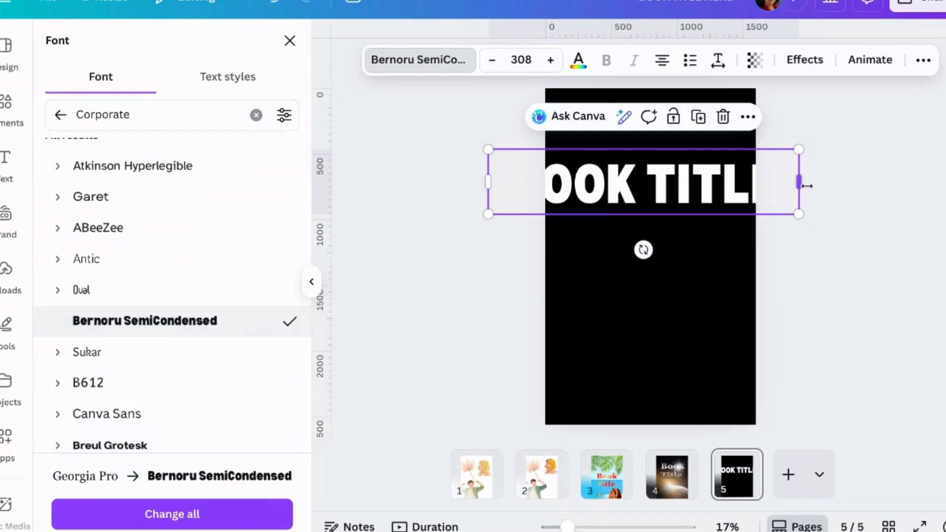
left_click_drag(798, 181, 741, 211)
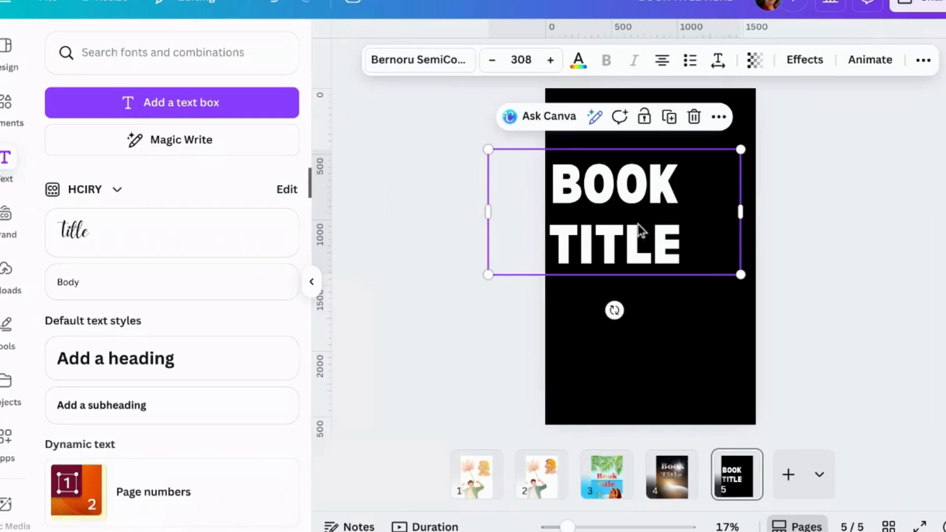
left_click_drag(654, 212, 688, 205)
left_click(810, 228)
Examine the full range of default solid colours available for the title text.
left_click(609, 207)
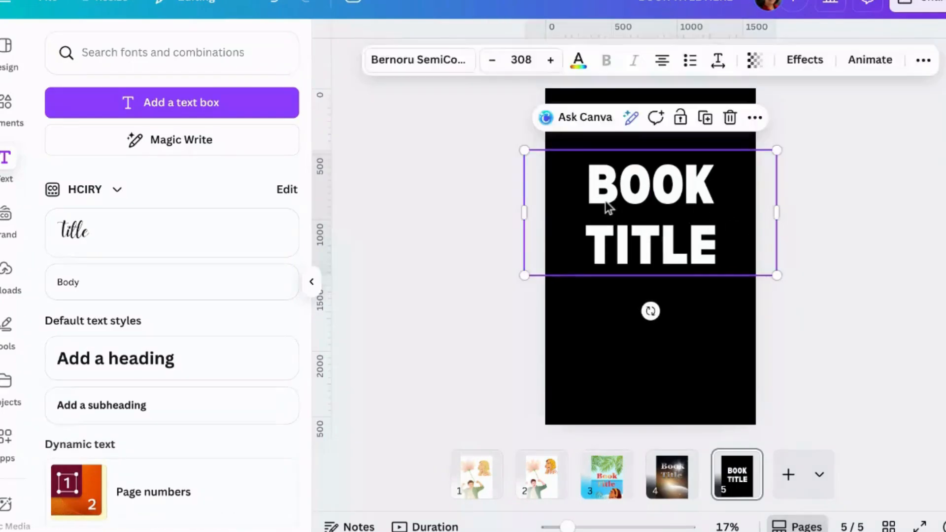
left_click(579, 61)
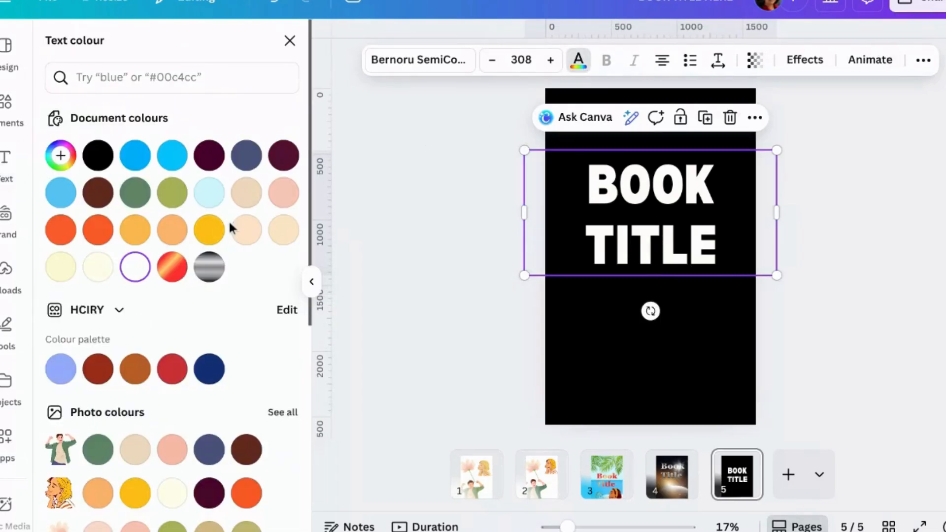
scroll(229, 226, "down", 6)
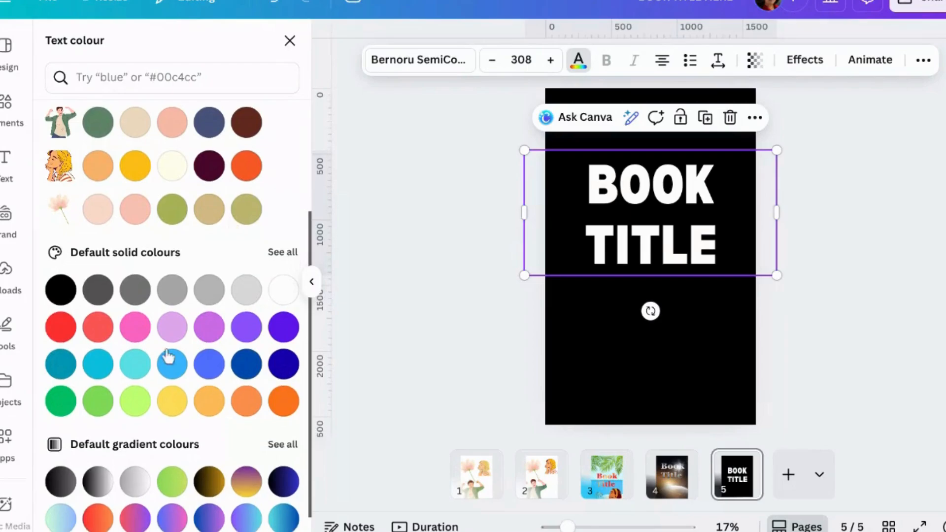
scroll(187, 339, "down", 1)
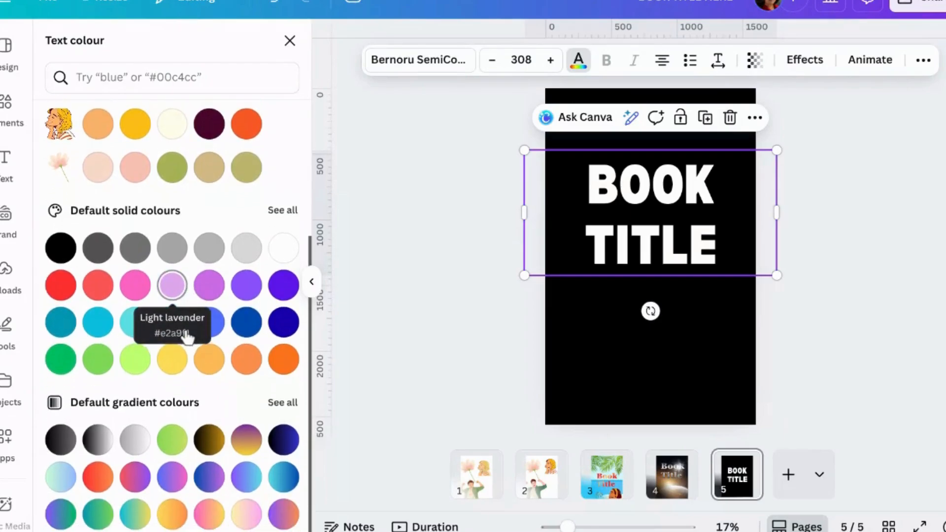
left_click(289, 211)
scroll(277, 215, "down", 4)
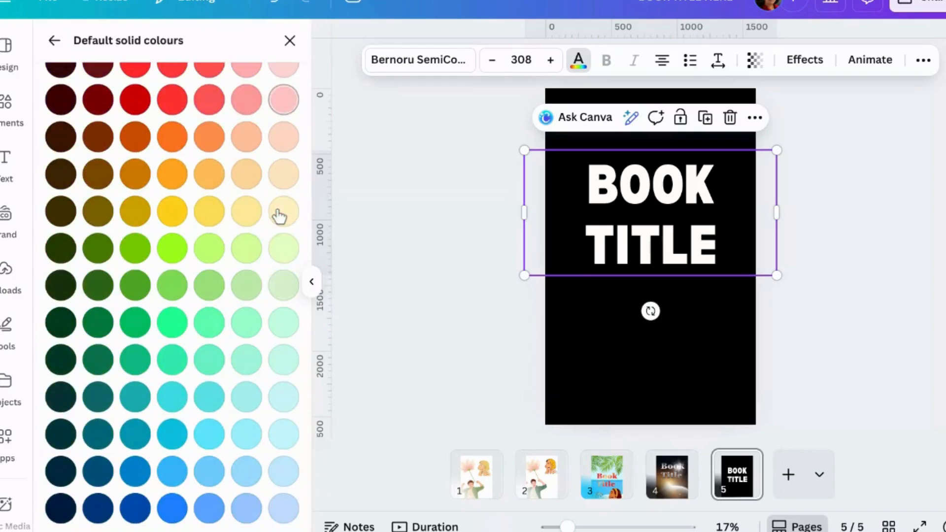
scroll(276, 215, "up", 4)
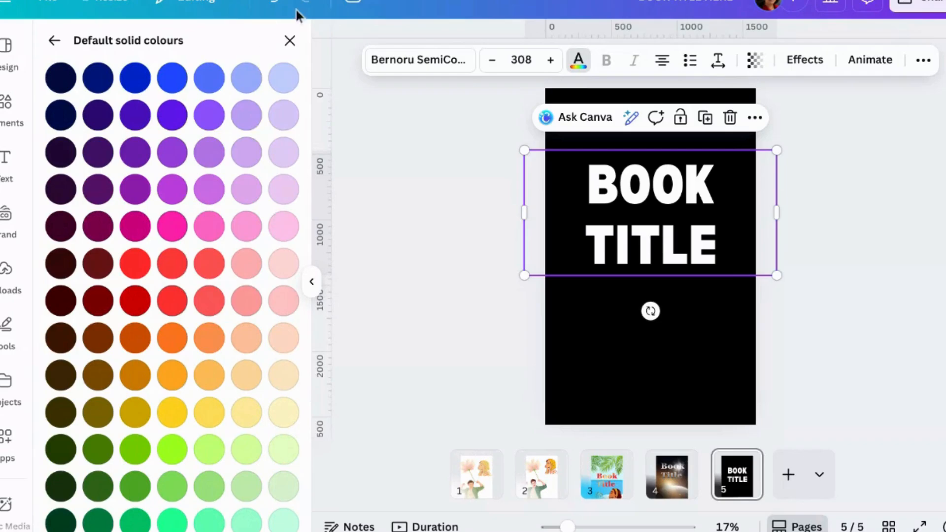
left_click(289, 40)
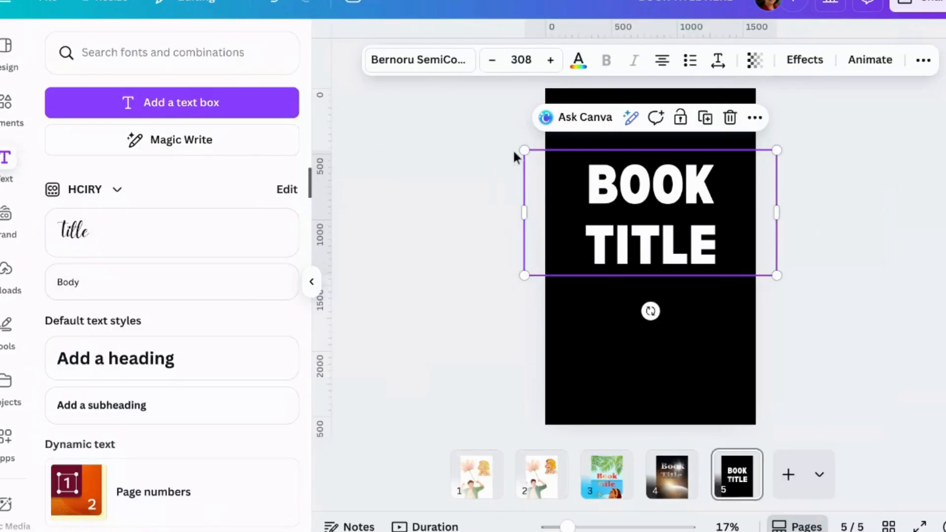
Try several default gradients on the title text and settle on the metallic grey-beige linear gradient.
left_click(577, 60)
scroll(234, 315, "down", 4)
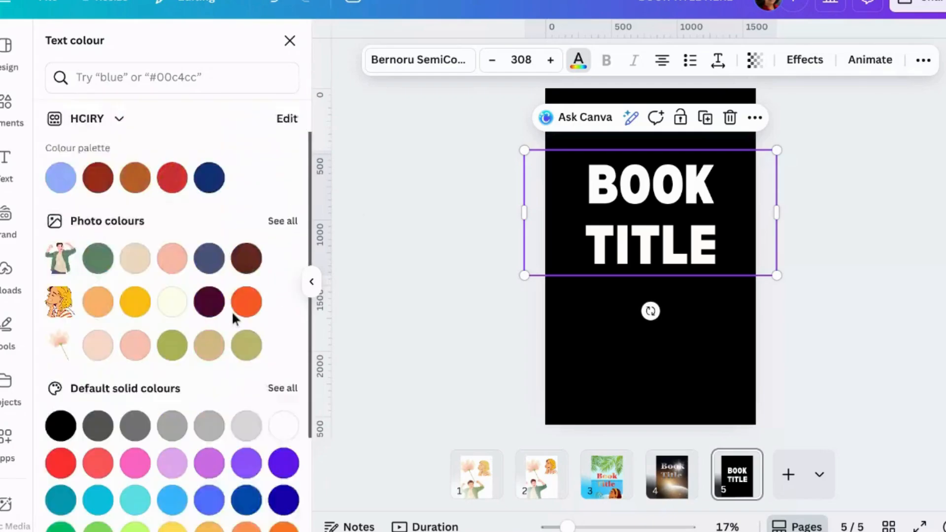
scroll(236, 313, "down", 4)
left_click(282, 402)
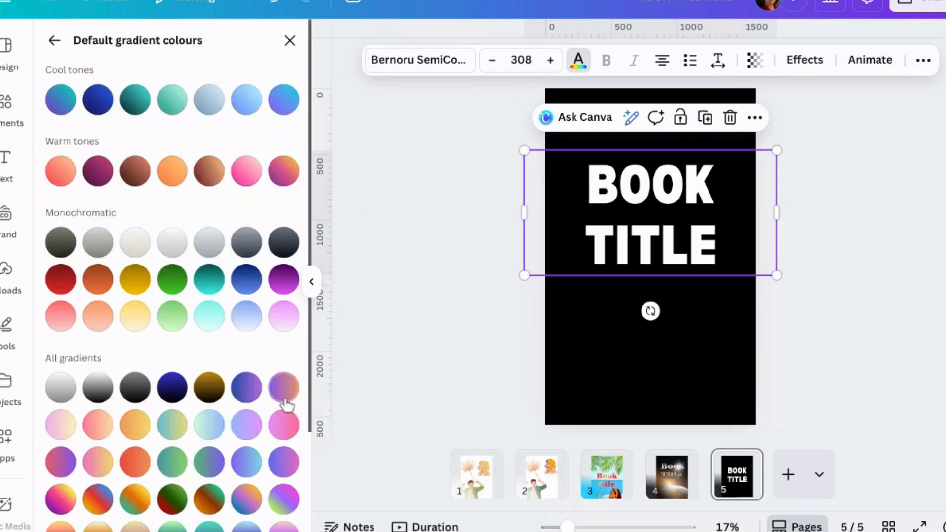
scroll(284, 401, "down", 3)
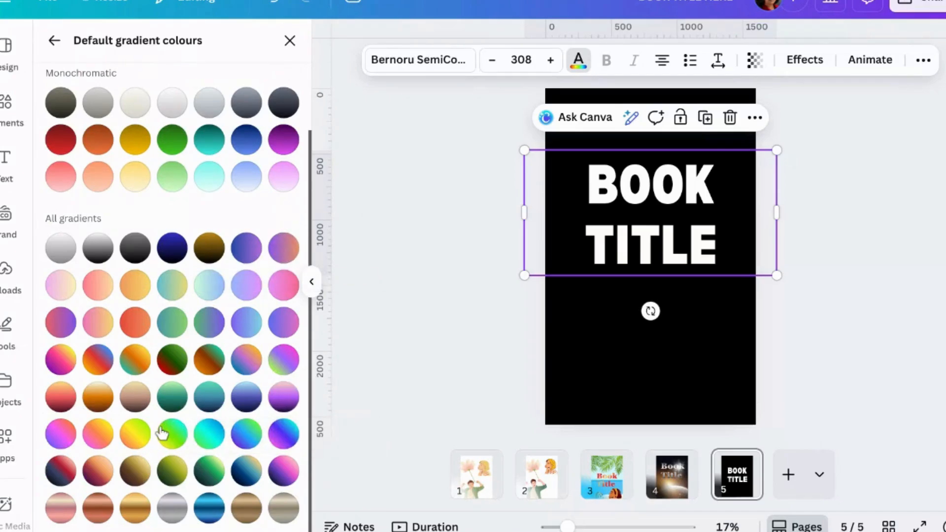
left_click(135, 433)
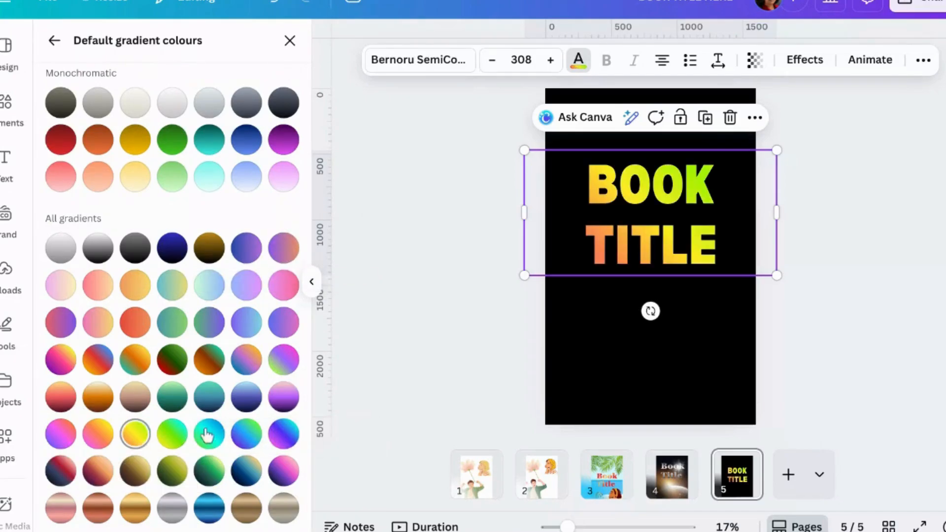
left_click(210, 359)
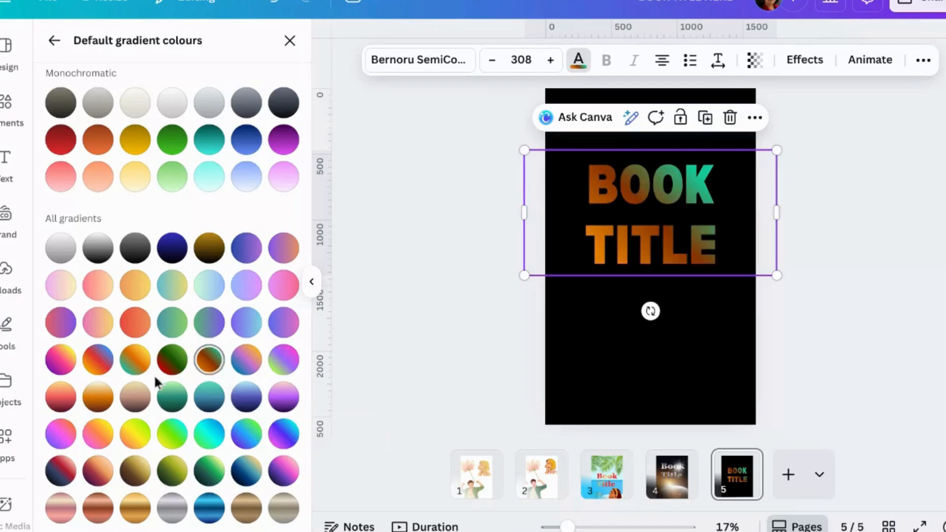
left_click(142, 365)
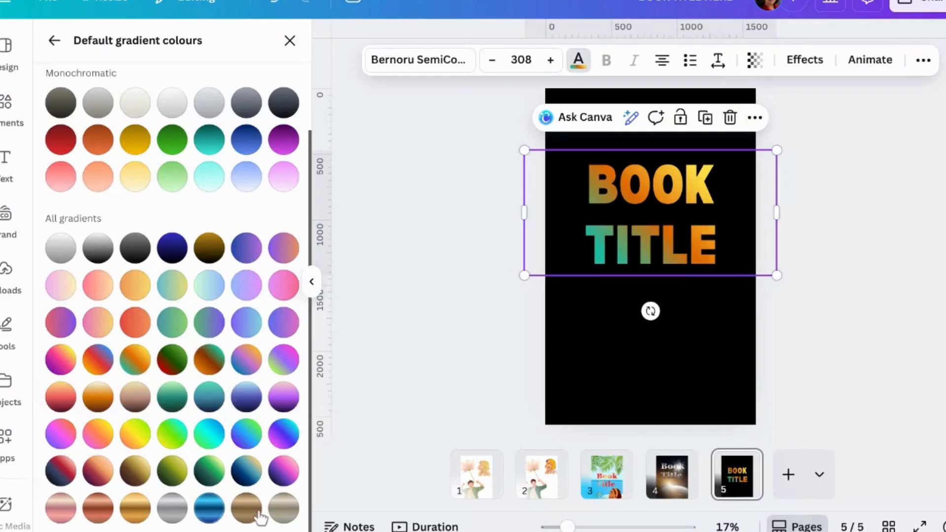
left_click(285, 512)
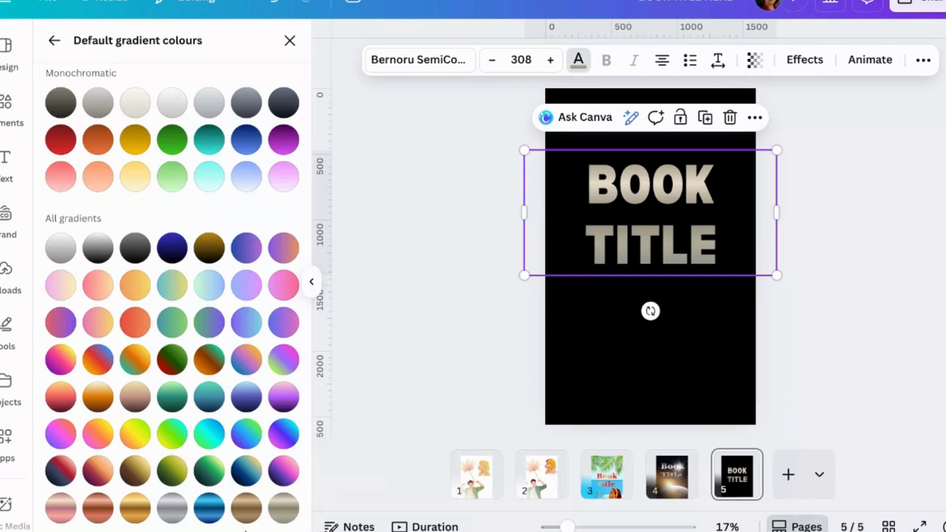
left_click(172, 515)
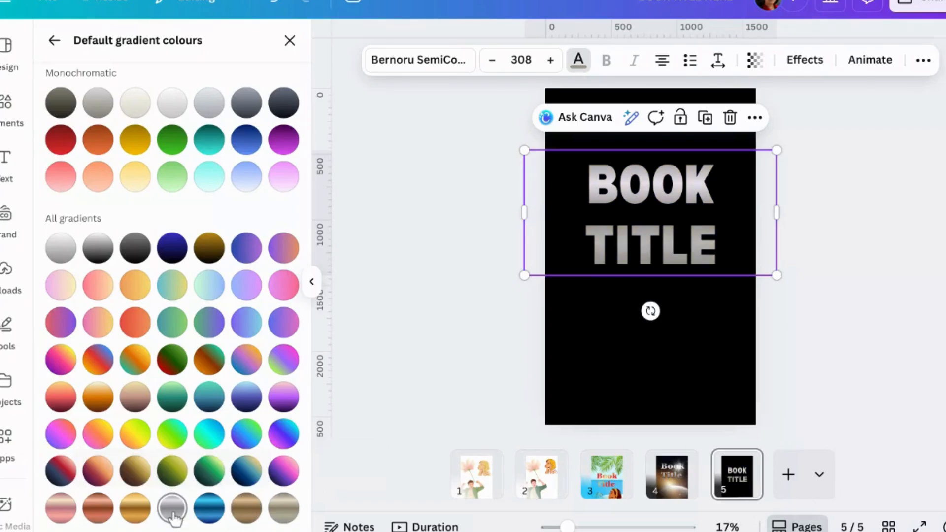
left_click(283, 508)
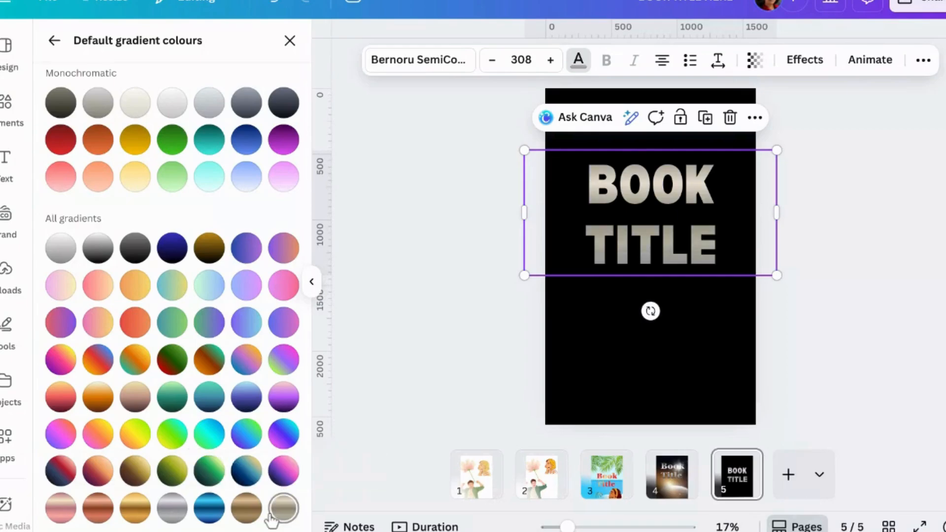
left_click(407, 399)
left_click(888, 307)
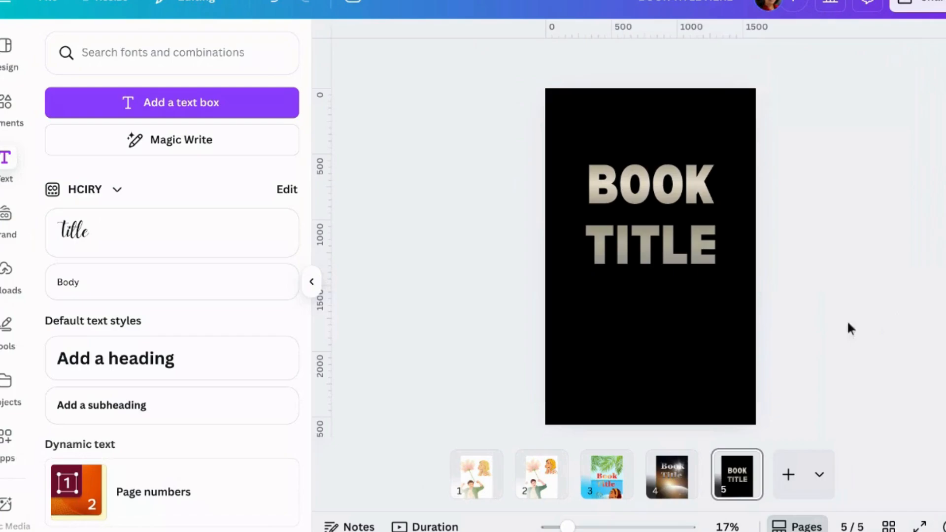
Review the letter spacing and line spacing settings of the title text.
left_click(695, 240)
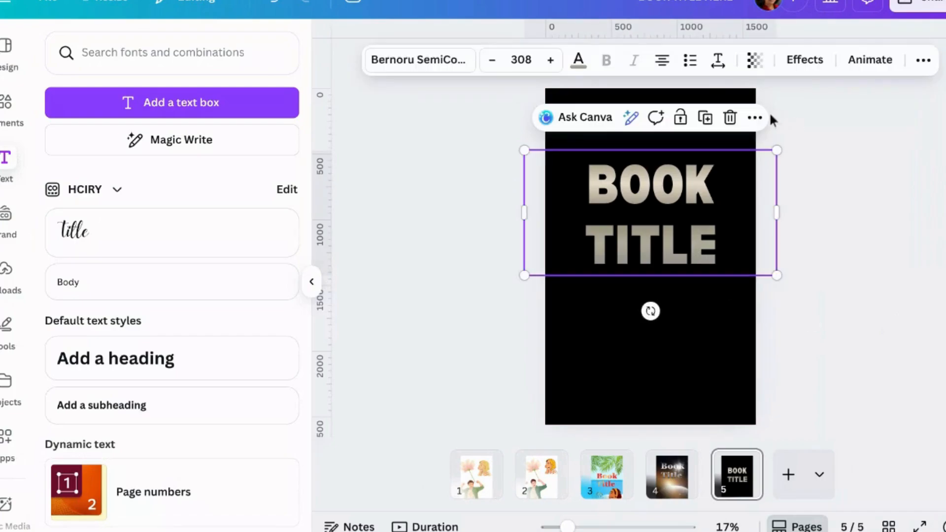
left_click(717, 60)
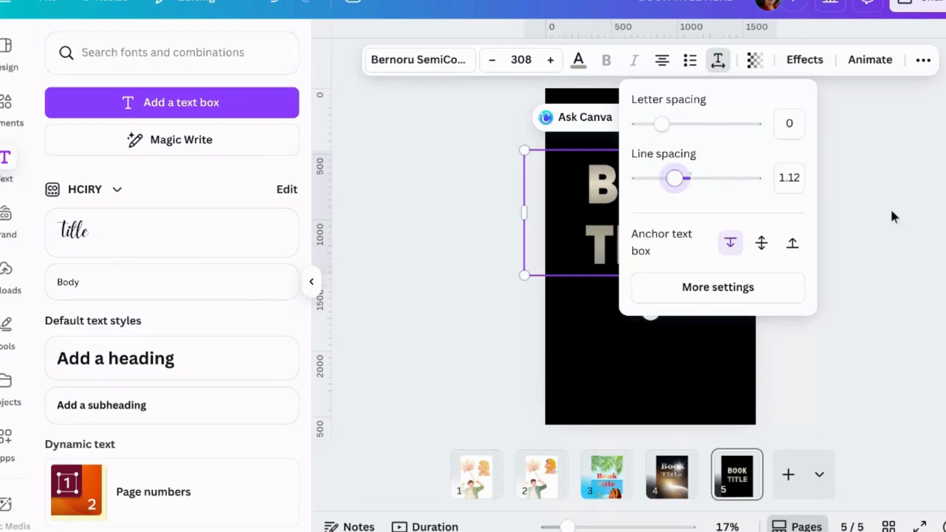
left_click(858, 194)
left_click(859, 194)
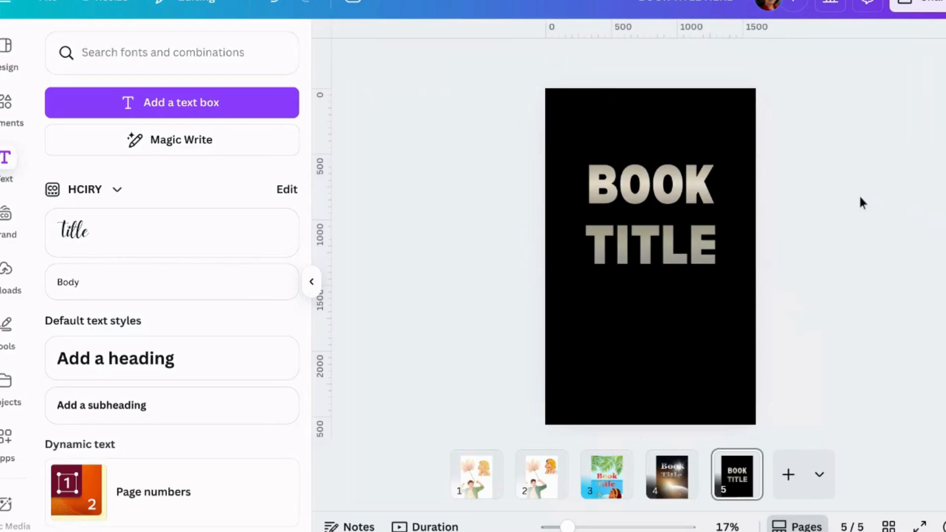
Add a black colour (#000000), sampled from the page background, as a new final colour in the title's gradient.
left_click(690, 188)
left_click(473, 173)
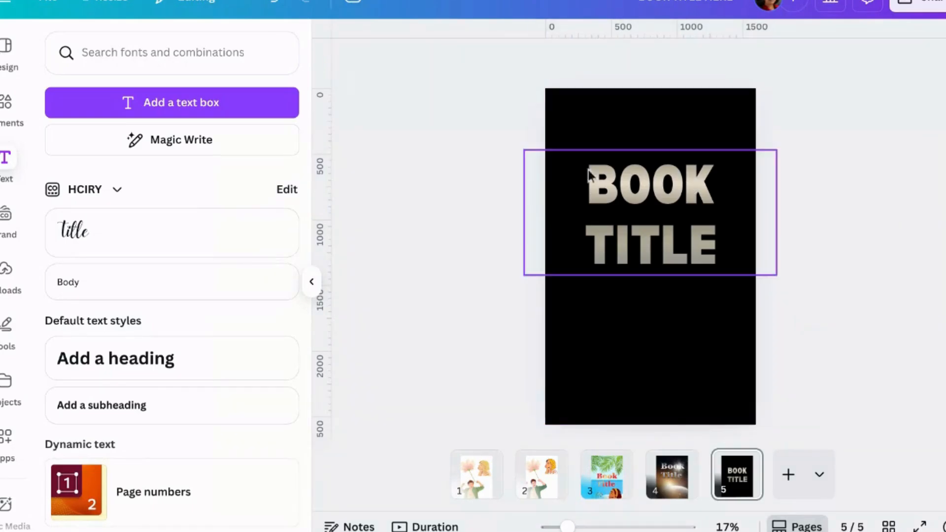
left_click(589, 173)
left_click(577, 59)
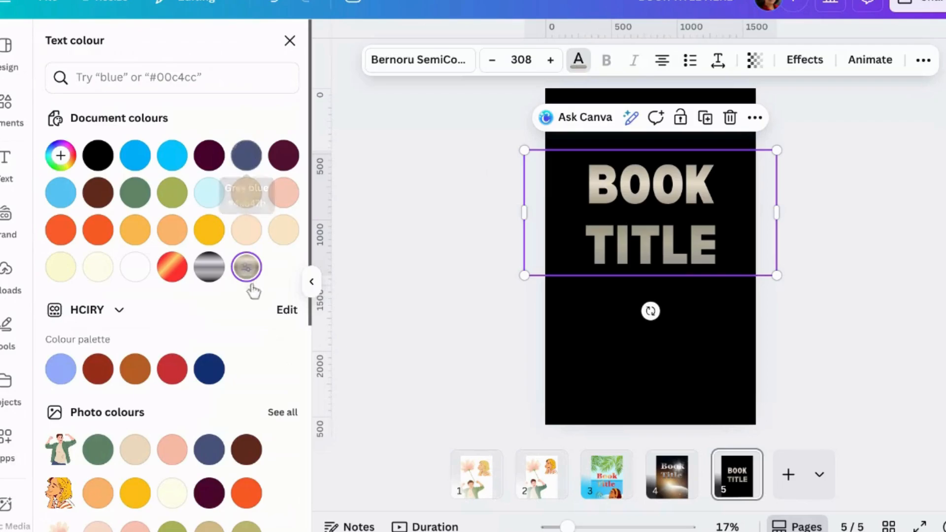
left_click(246, 269)
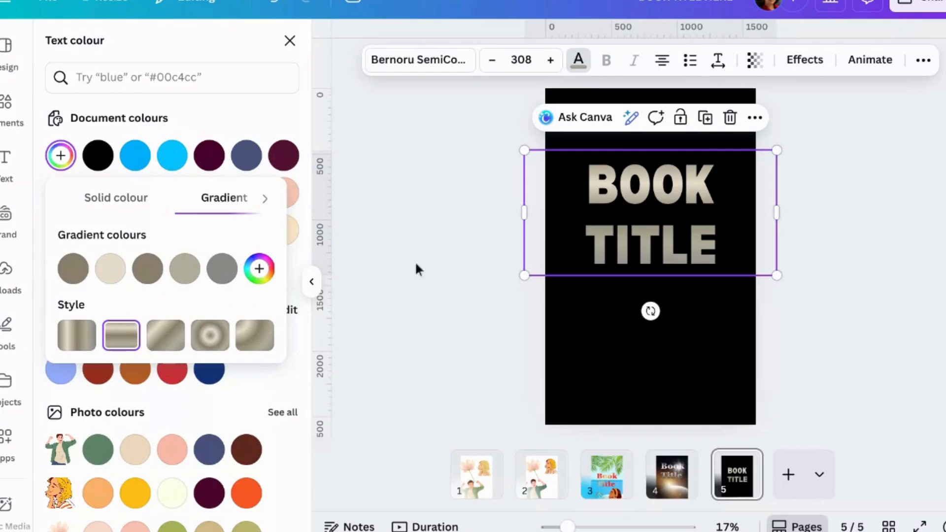
left_click(259, 269)
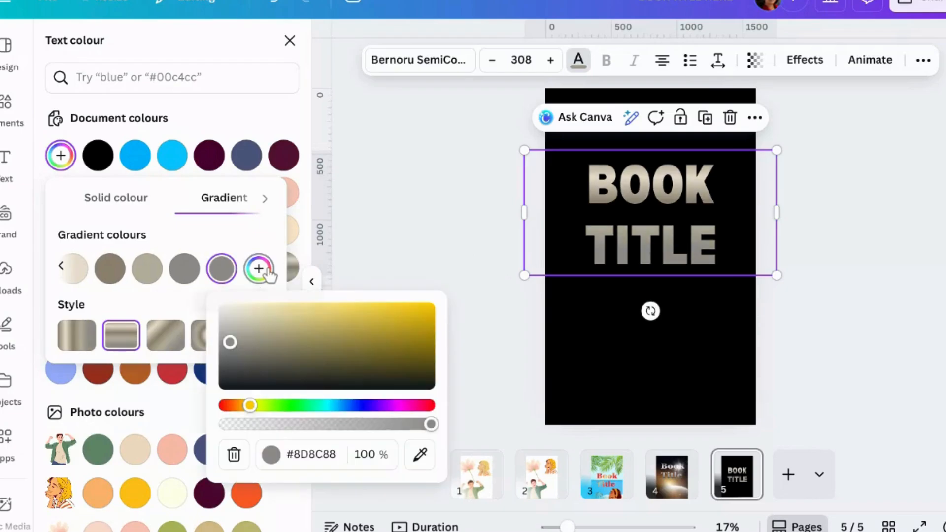
left_click(419, 454)
left_click(627, 364)
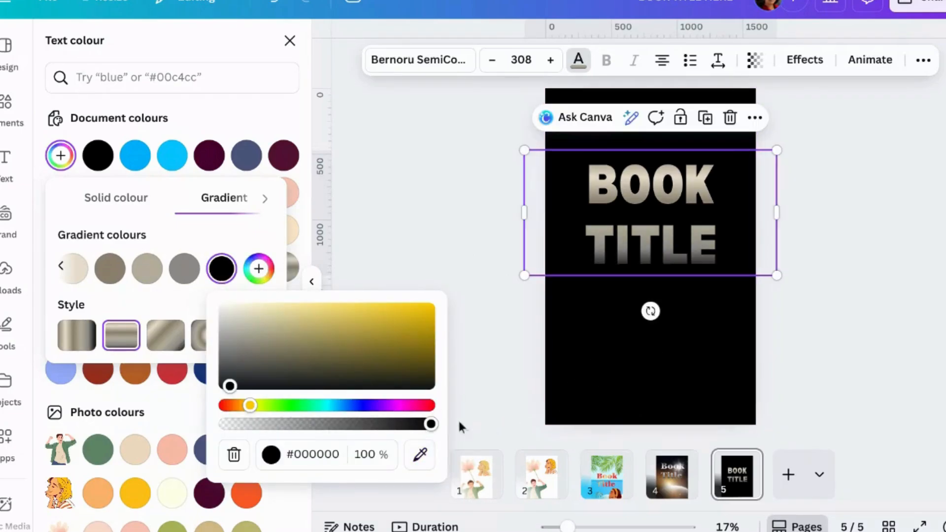
left_click(420, 227)
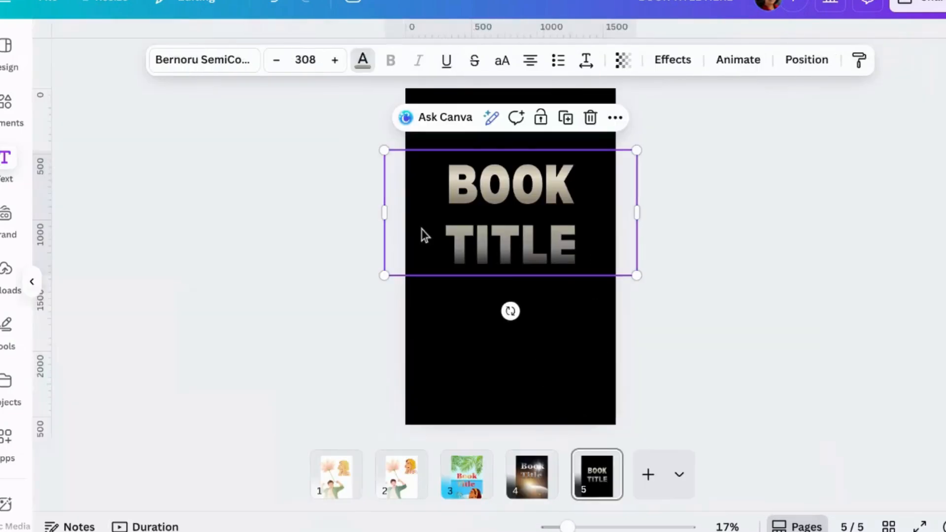
Enter "FADE" as the title on the black page 4, enlarging it to font size 369 and centring it across the page.
left_click(838, 318)
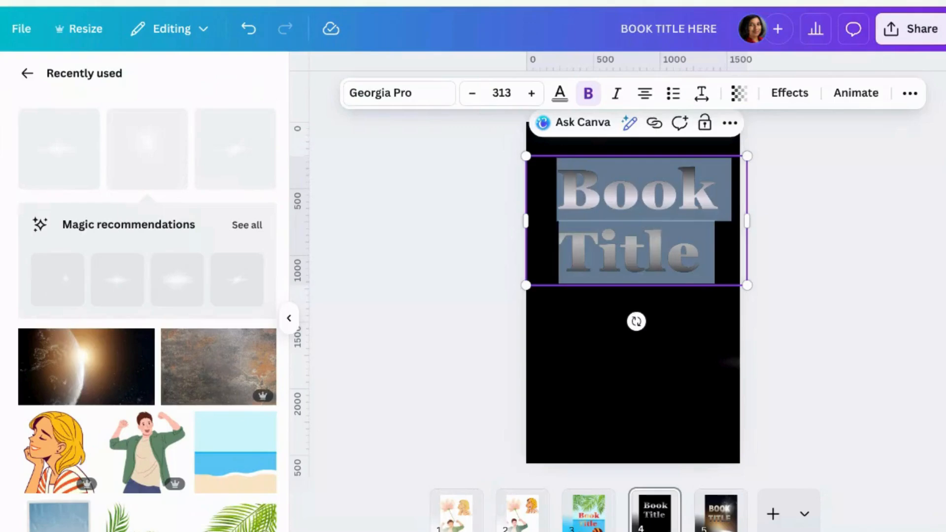
type("FADE")
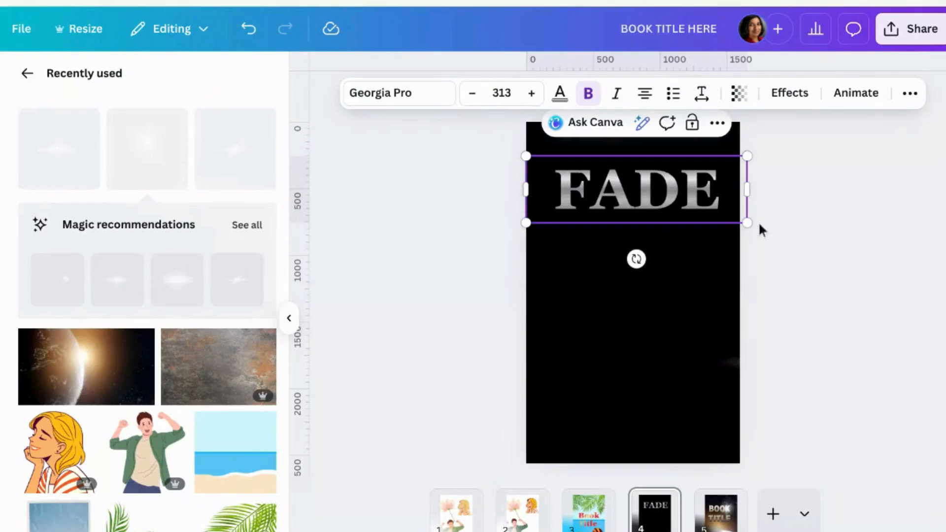
left_click_drag(746, 222, 784, 261)
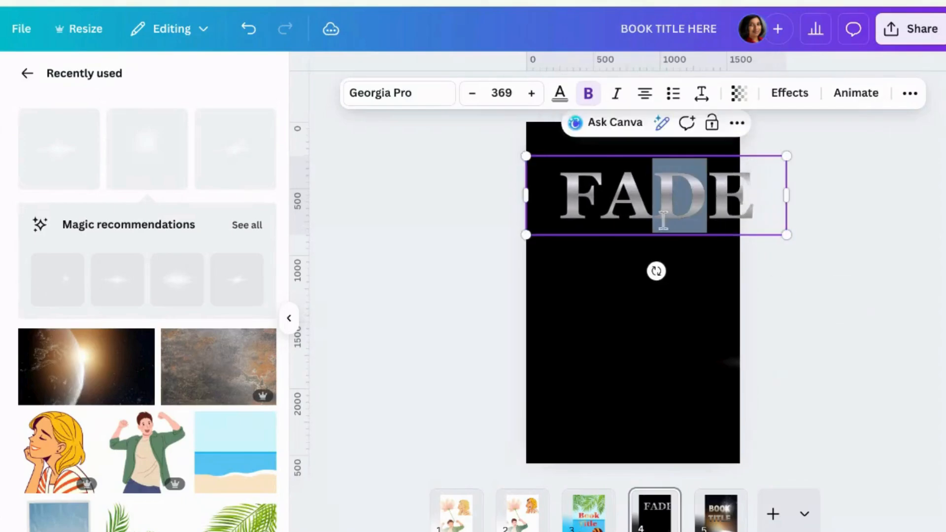
left_click(858, 266)
left_click_drag(680, 210, 660, 227)
left_click(678, 291)
left_click(649, 233)
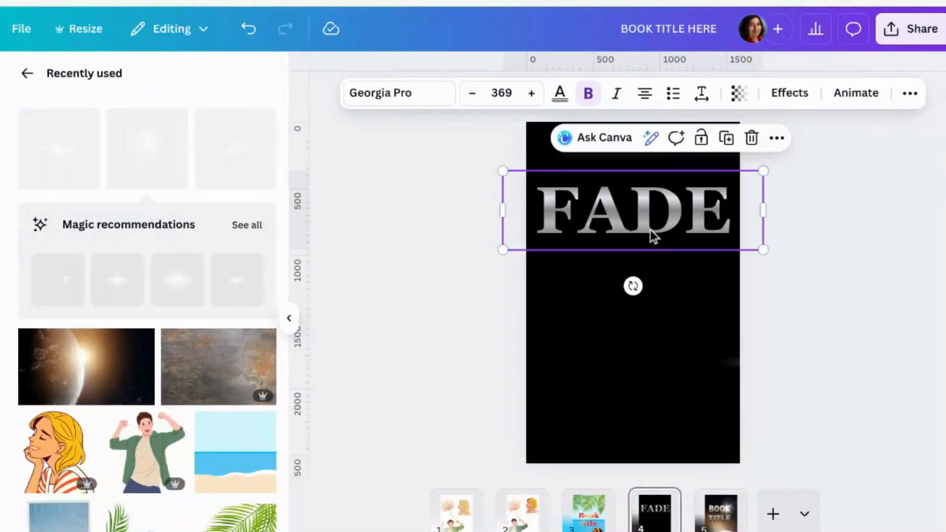
Make the final black colour (#000000) in the FADE text's gradient fully transparent, at 0% opacity.
left_click(562, 101)
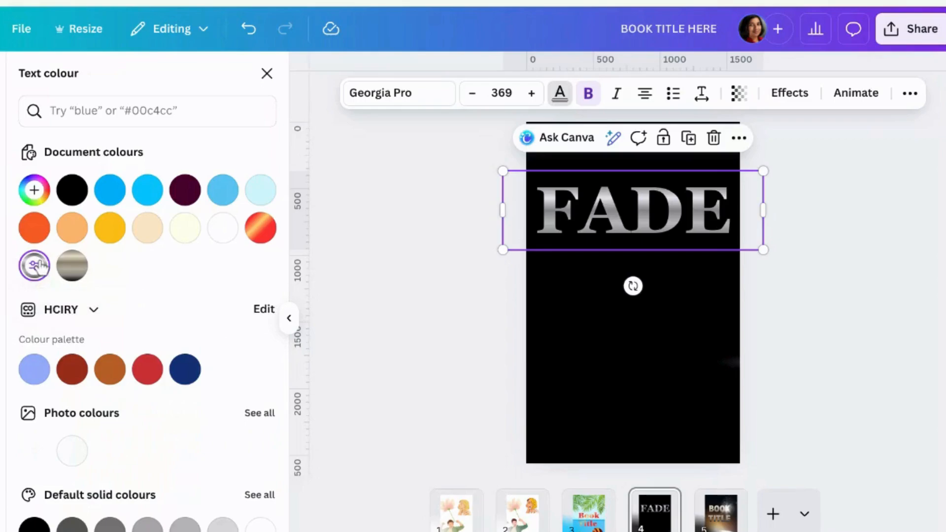
left_click(37, 266)
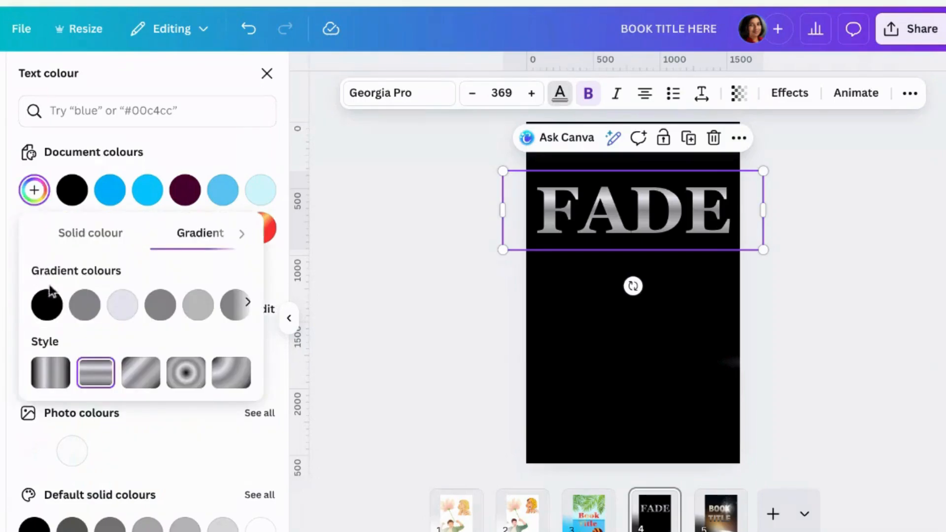
left_click(248, 304)
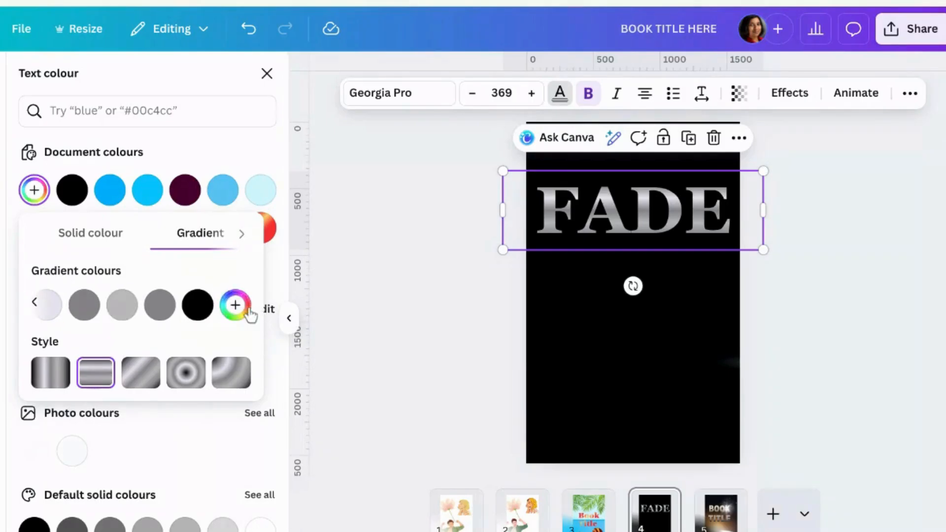
mouse_move(206, 311)
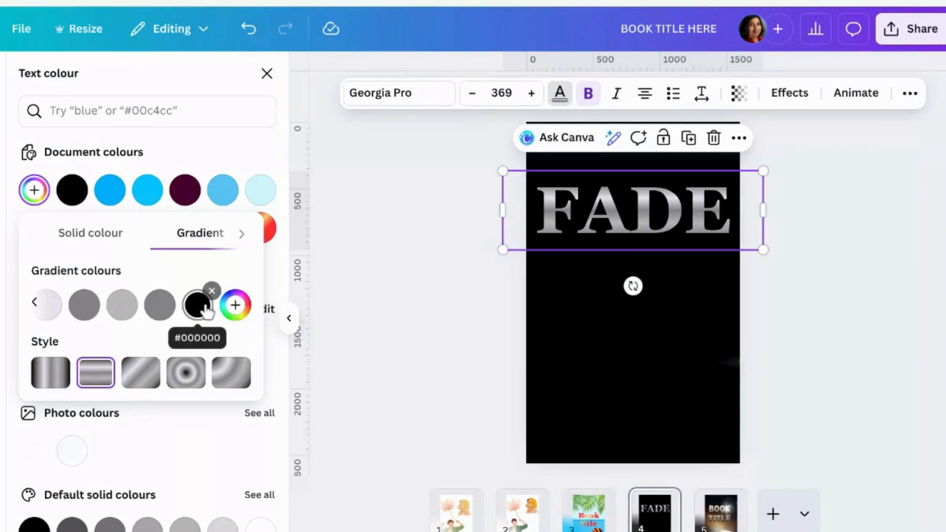
left_click(206, 311)
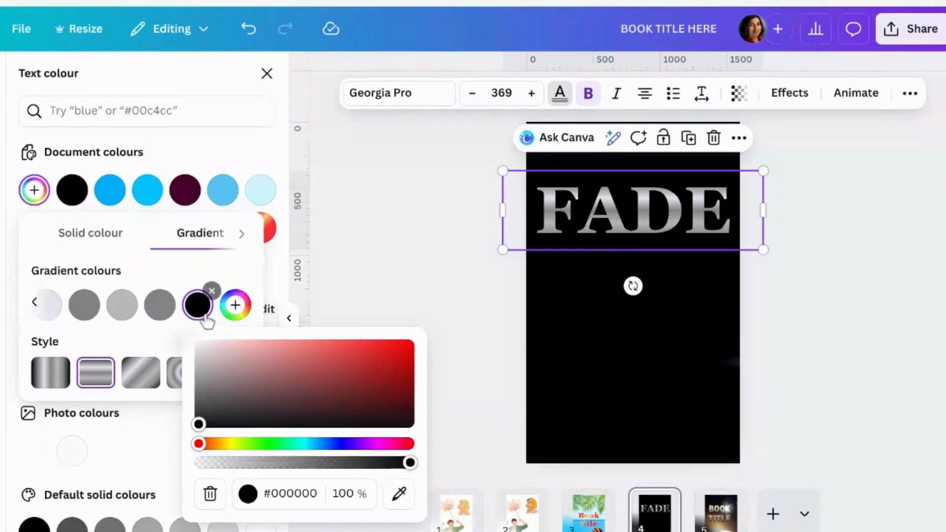
left_click_drag(409, 466, 194, 470)
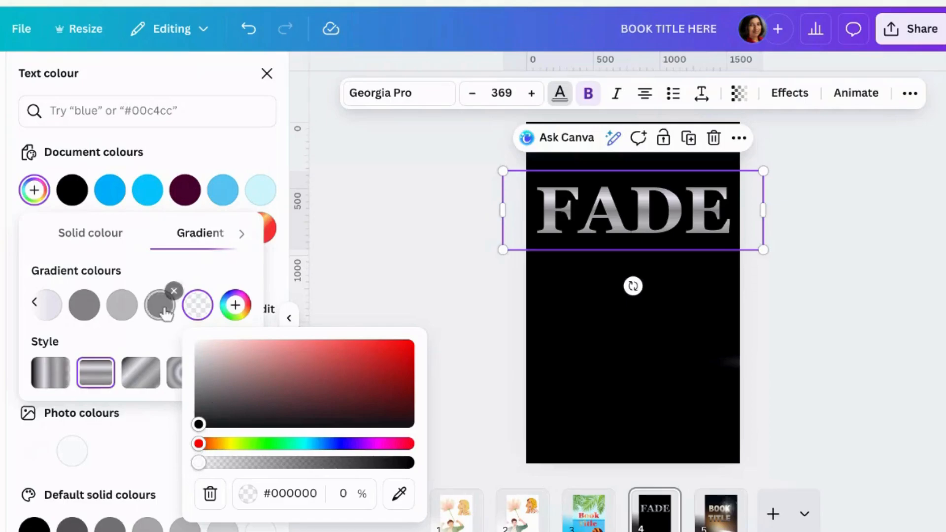
Reduce the opacity of the FADE gradient's #858489 colour to 12% and its #B9B9B9 colour to 22%.
left_click(163, 306)
left_click_drag(373, 464, 186, 462)
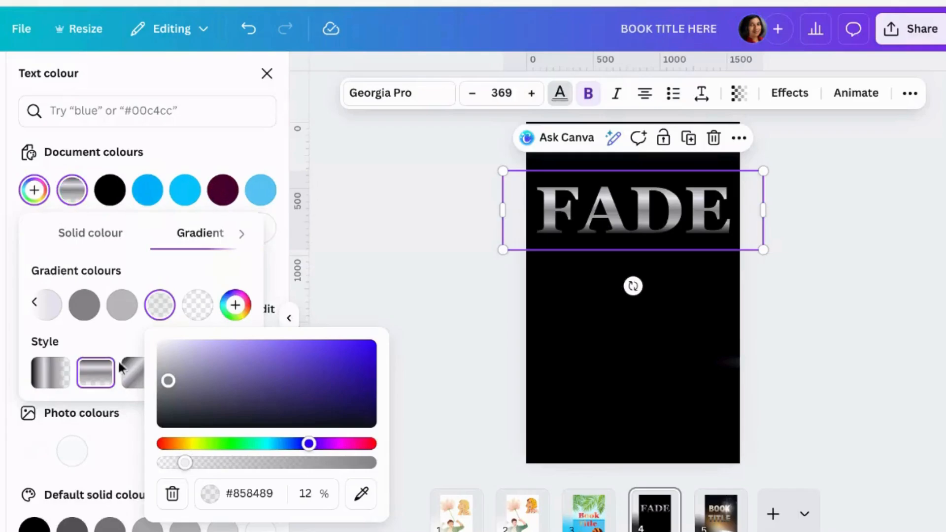
left_click(121, 304)
left_click_drag(330, 467, 169, 460)
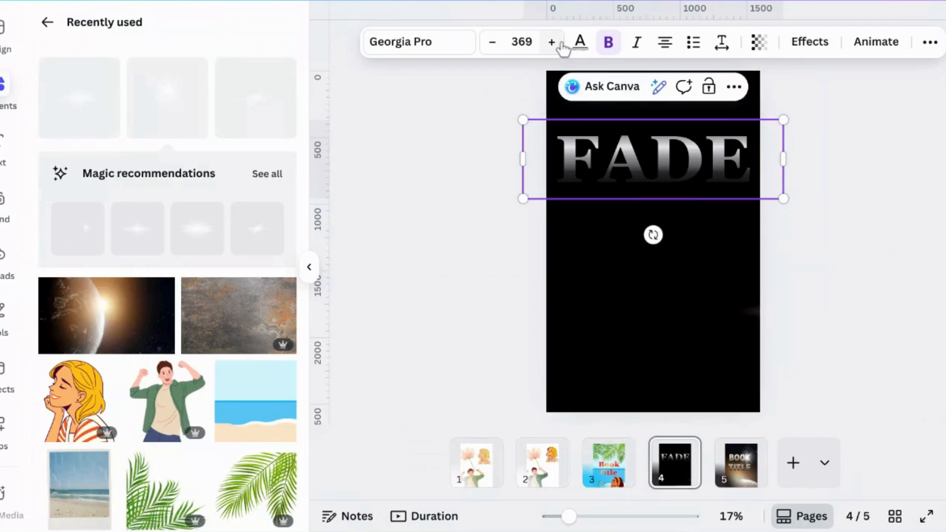
Switch the FADE text's gradient to the diagonal linear style and apply it to all matching colours.
left_click(579, 43)
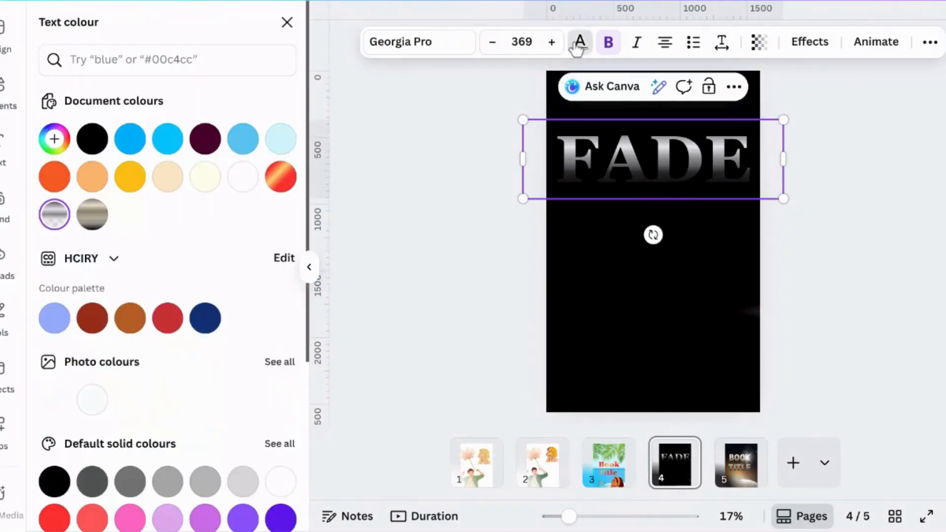
left_click(53, 224)
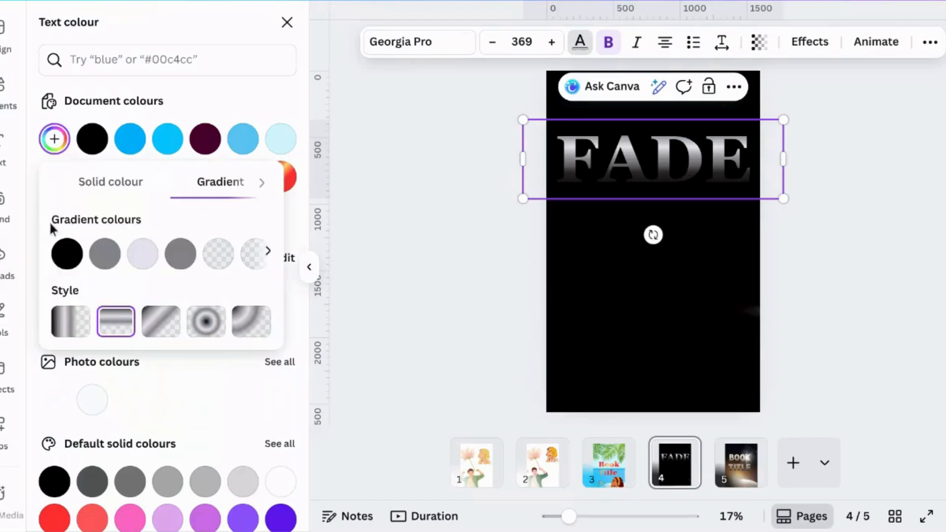
left_click(151, 326)
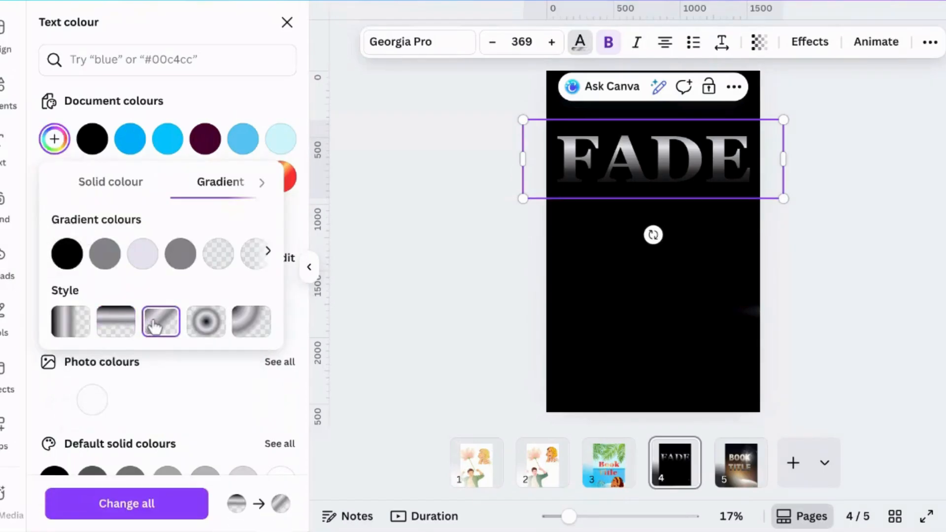
left_click(181, 513)
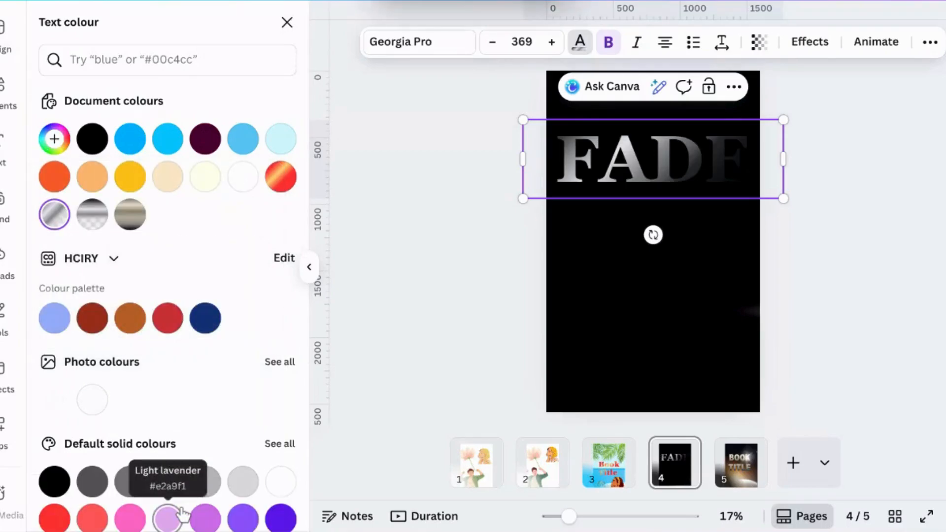
Raise the opacity of the FADE gradient's #B9B9B9 colour and set its #858489 colour to 37% opacity.
left_click(55, 214)
left_click(155, 335)
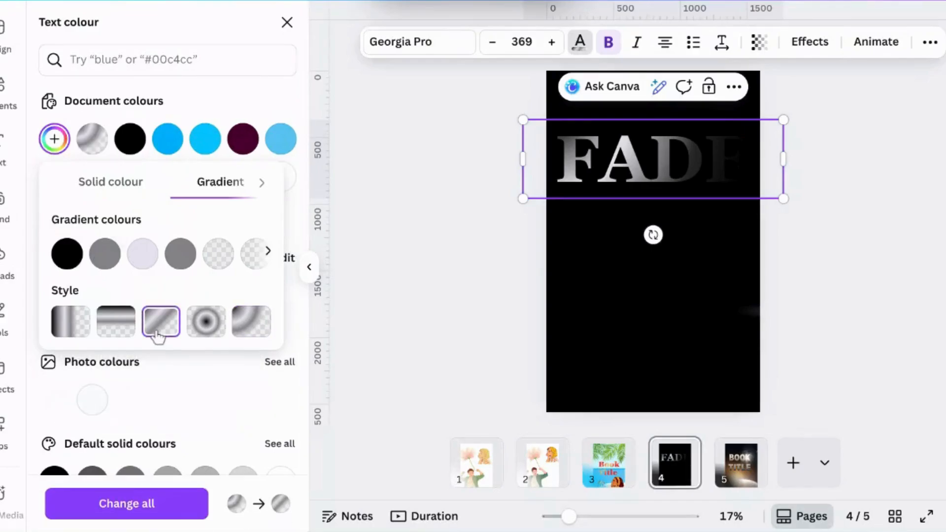
left_click(219, 252)
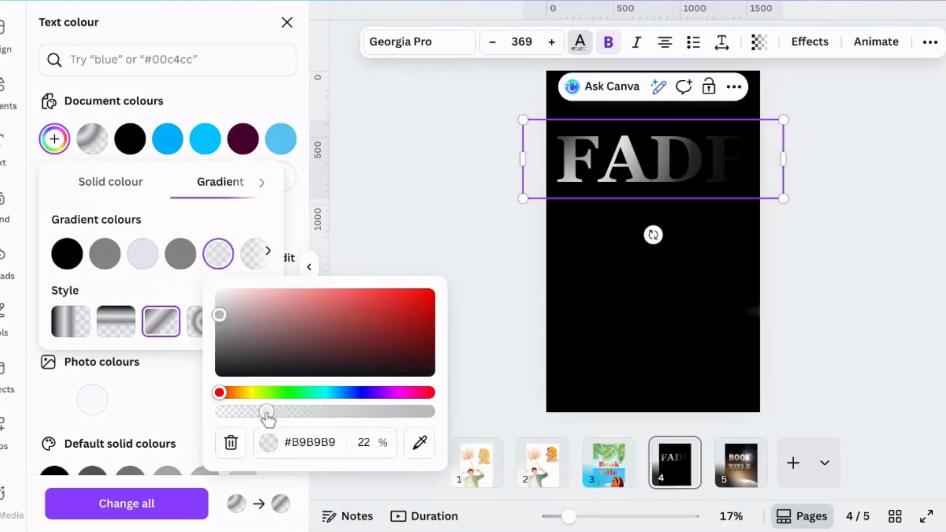
left_click_drag(266, 411, 333, 407)
left_click_drag(335, 404, 358, 404)
left_click(224, 266)
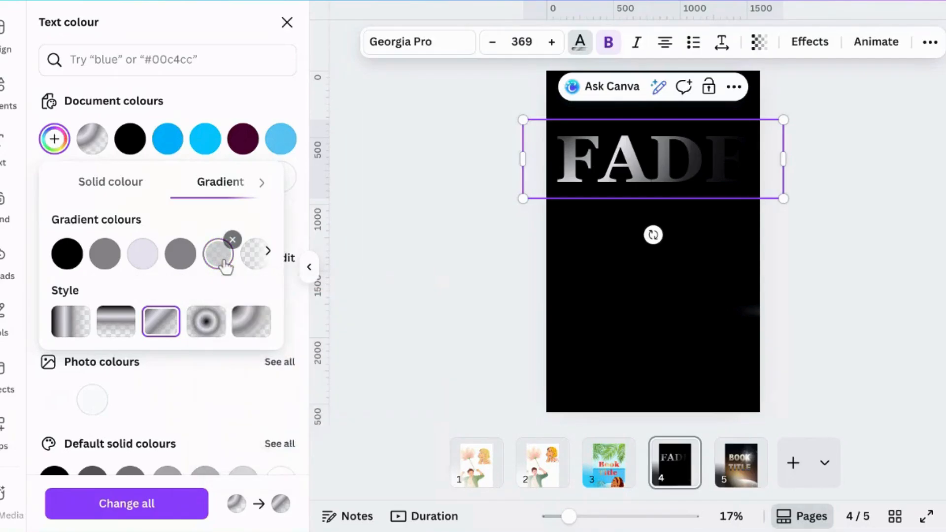
left_click(268, 250)
left_click(180, 254)
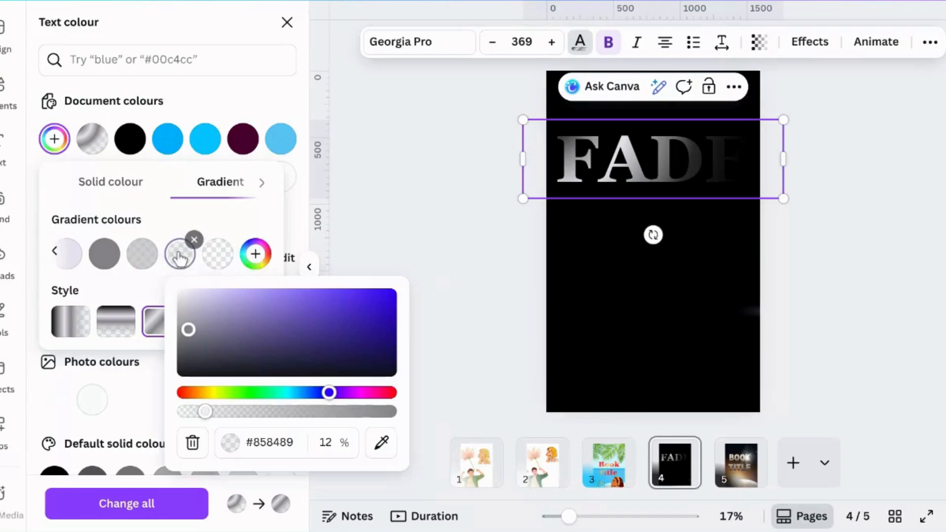
left_click_drag(205, 411, 259, 415)
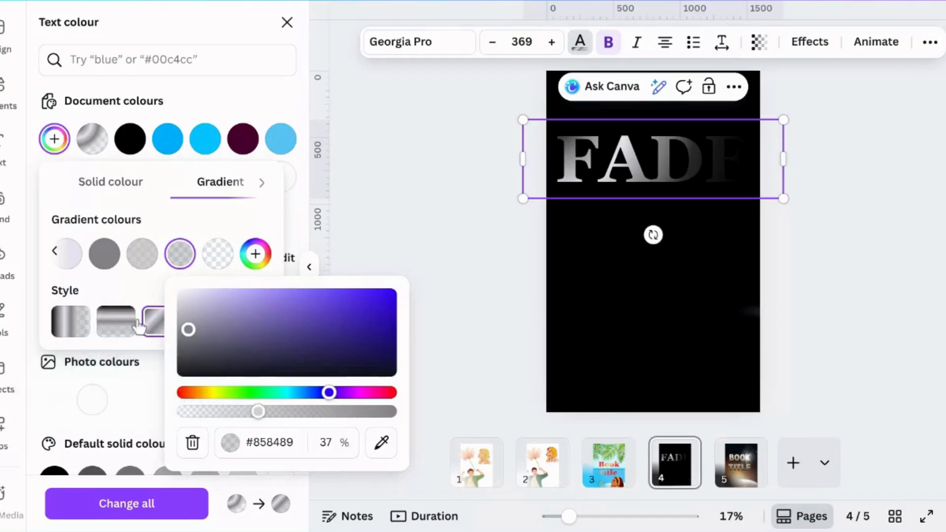
Set the FADE gradient to the top-to-bottom linear style and apply the edited gradient to all matching colours.
left_click(160, 326)
left_click(123, 325)
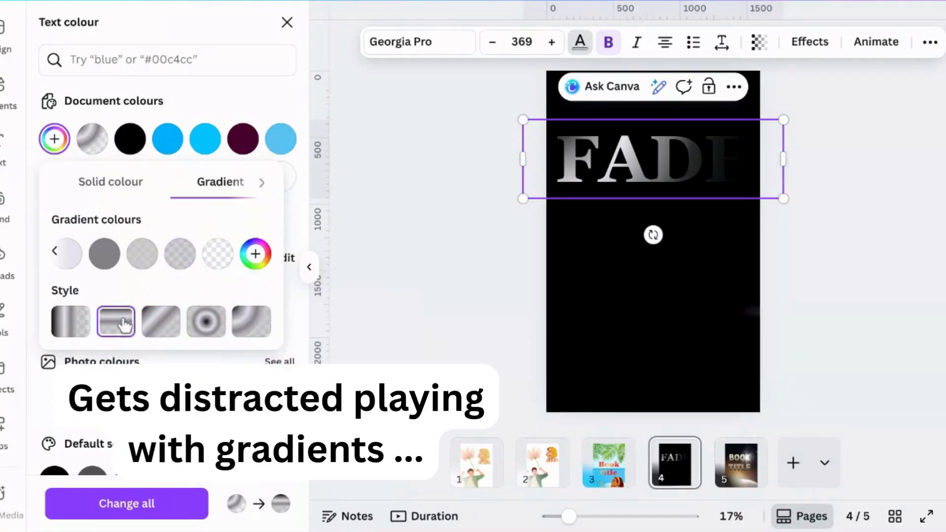
left_click(154, 500)
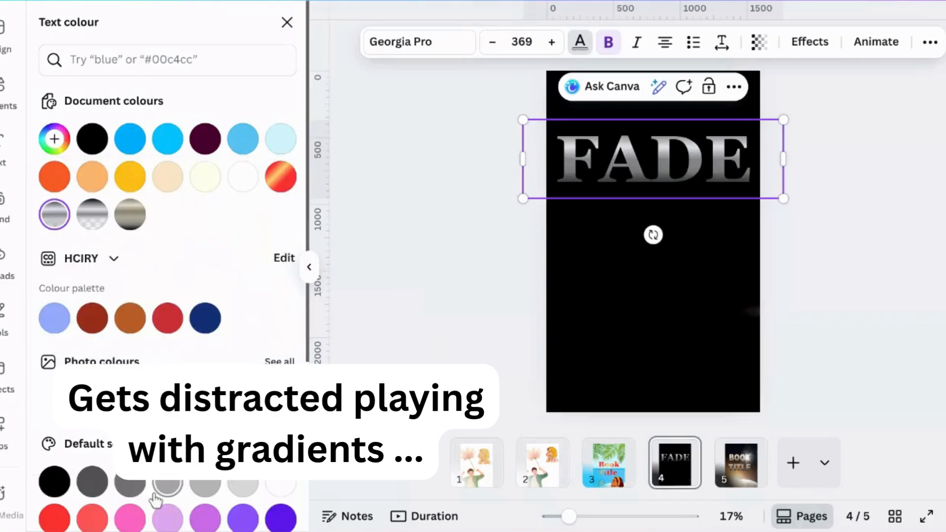
left_click(524, 271)
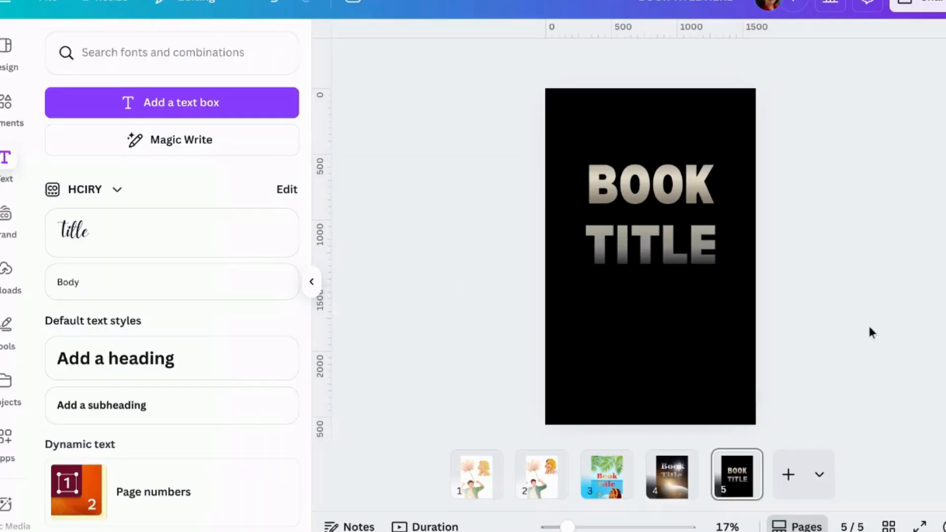
Add the recently used photo of a planet with a glowing sun to page 5, behind the book title.
left_click(730, 323)
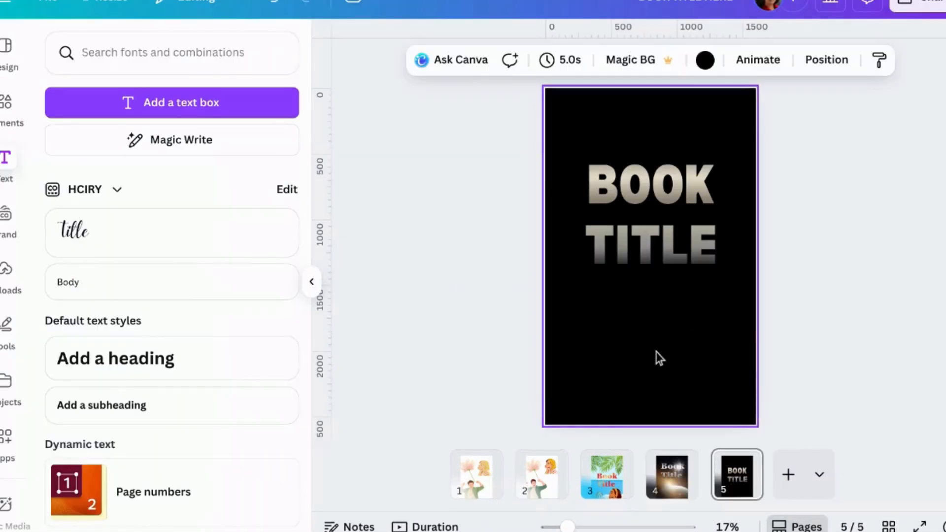
left_click(7, 104)
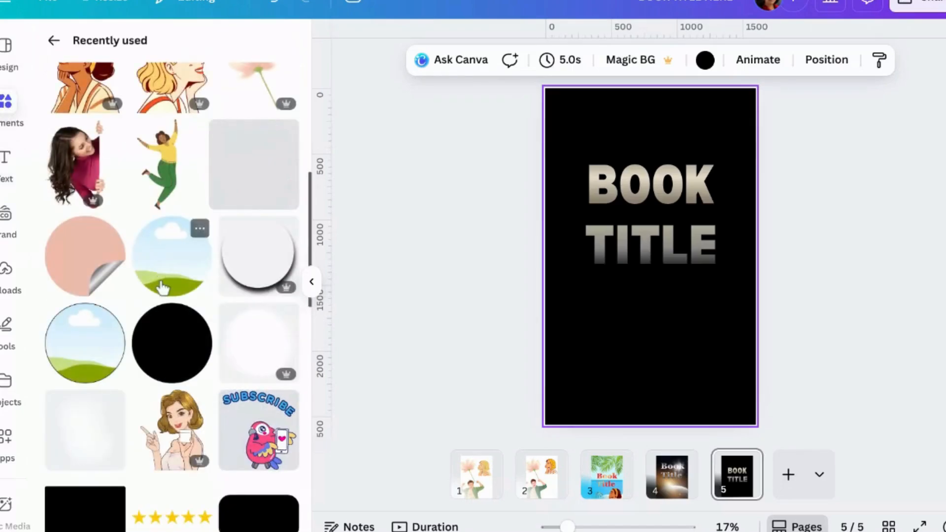
scroll(159, 281, "up", 6)
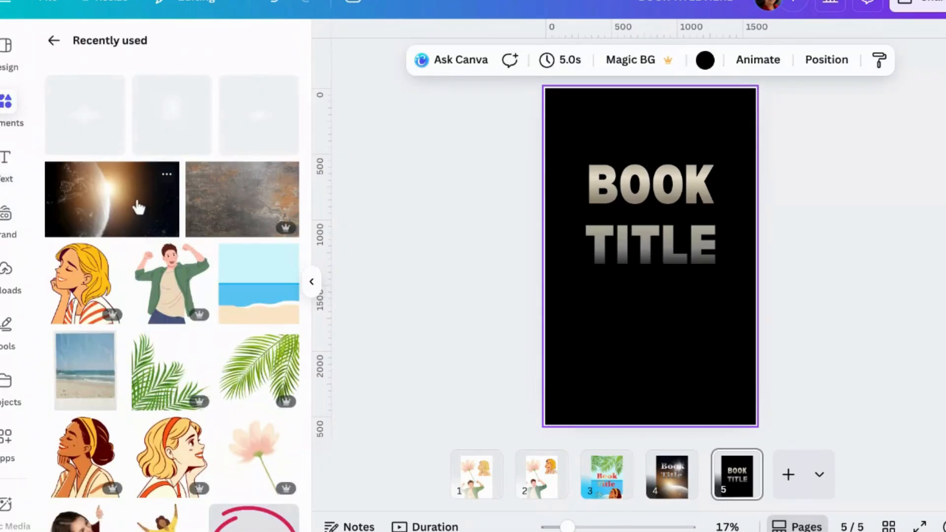
left_click_drag(138, 205, 828, 312)
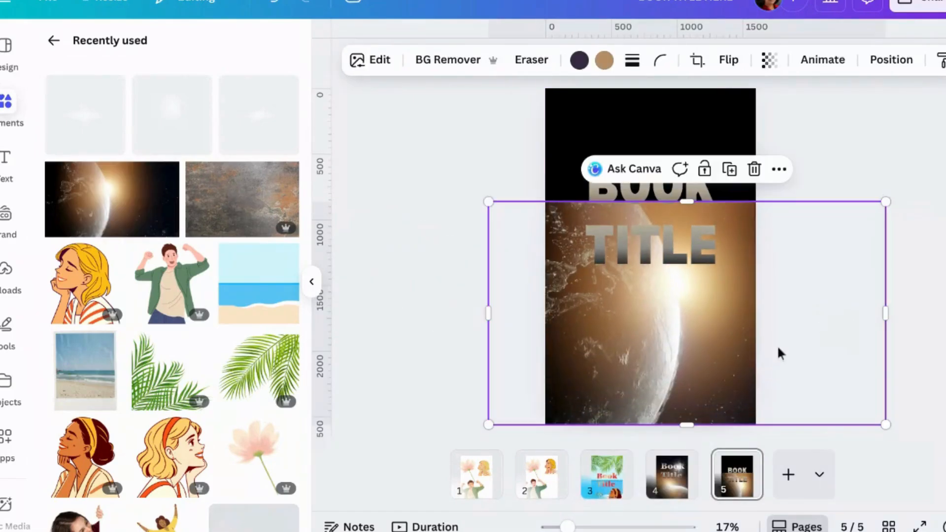
left_click_drag(672, 348, 665, 319)
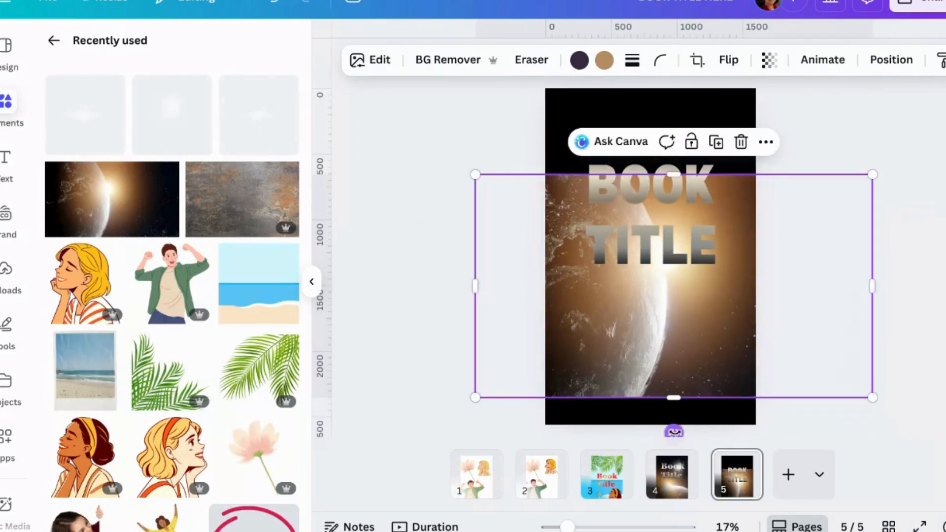
Rotate the planet photo a quarter turn anticlockwise and position it to cover the whole page with the horizon in the lower half.
left_click_drag(674, 432, 658, 300)
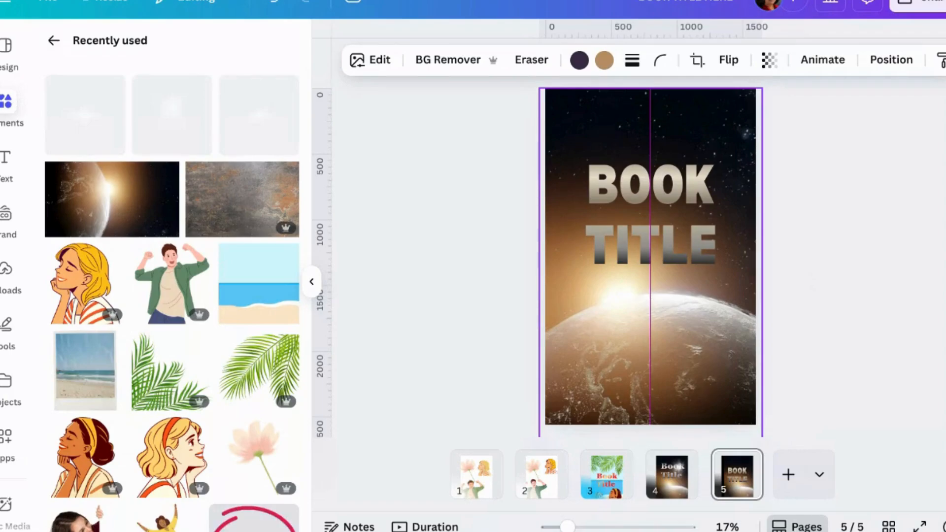
left_click_drag(659, 300, 659, 300)
left_click(880, 311)
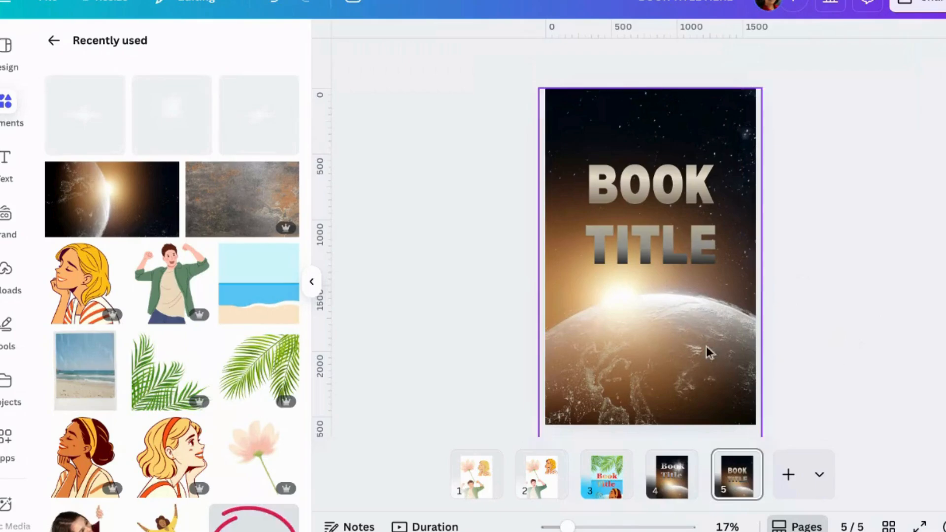
Enlarge the planet photo beyond the page edges and shift it down so the sun sits below the title.
left_click(698, 334)
left_click_drag(540, 90, 460, 69)
left_click_drag(628, 123, 635, 172)
left_click(845, 263)
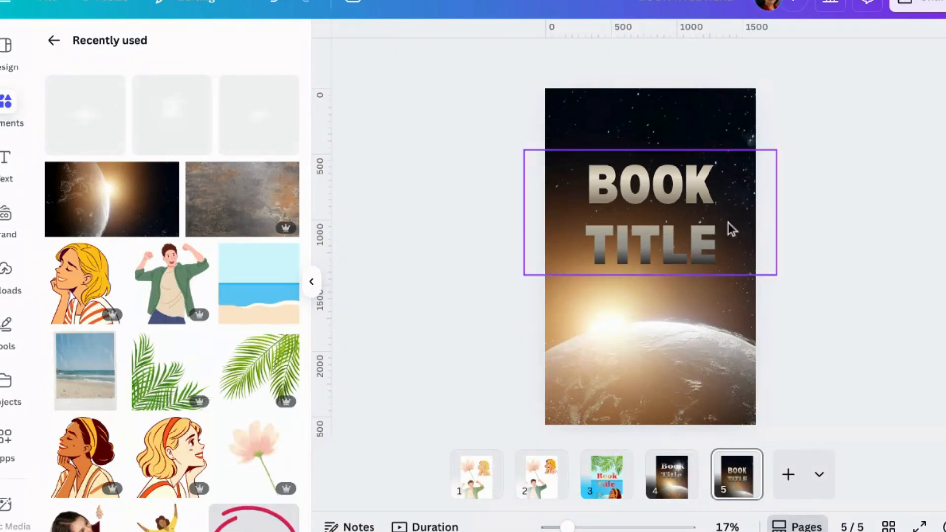
Duplicate the book title below the original and change the copy's text to "AUTHOR NAME".
left_click(669, 254)
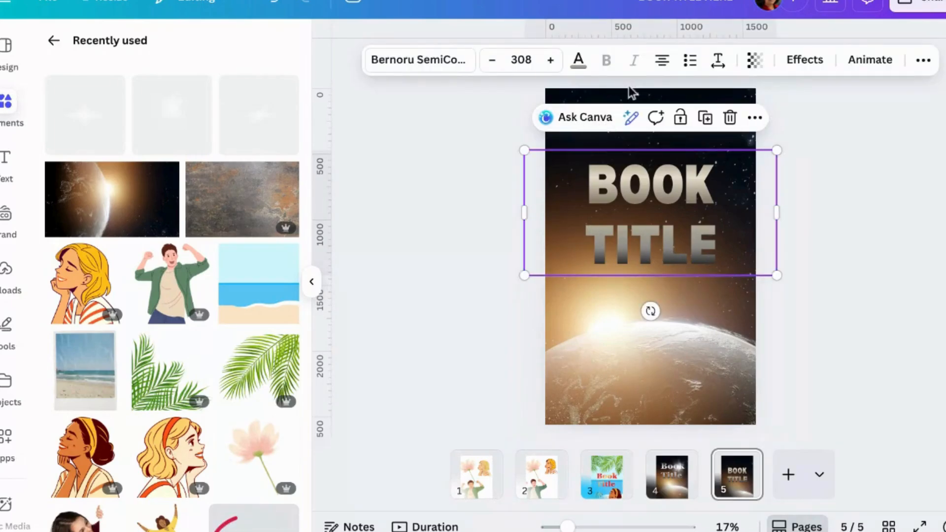
left_click(704, 118)
left_click_drag(701, 222, 697, 354)
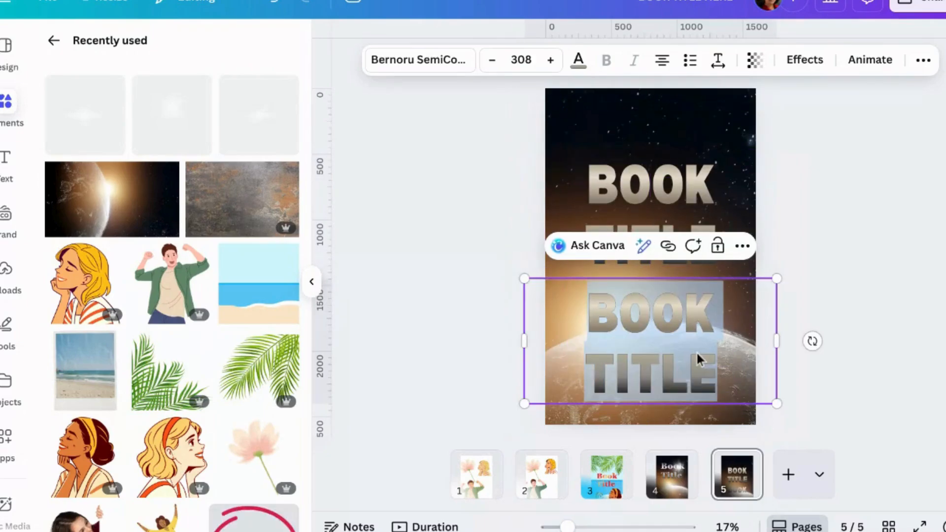
type("AUTHOR NAME")
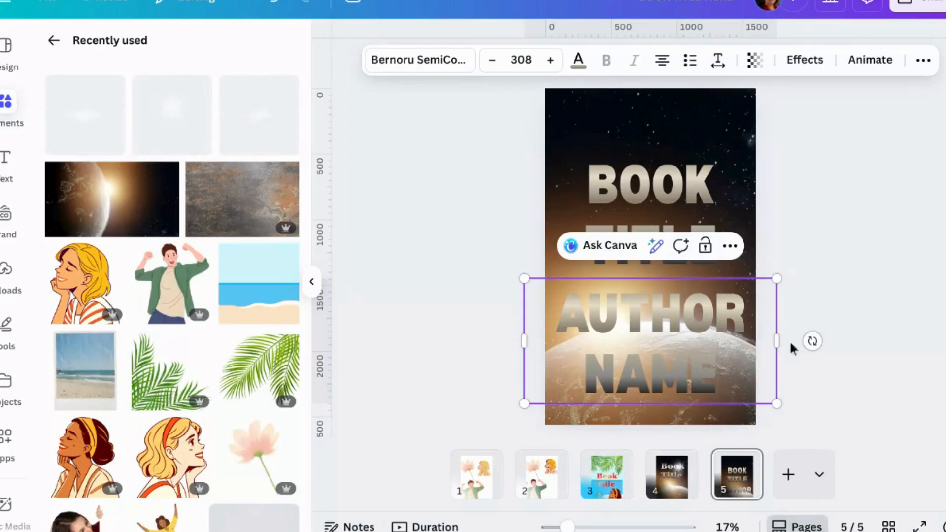
Shrink the author name text to font size 140 on one line and place it near the bottom of the cover.
left_click_drag(776, 278, 750, 379)
key("Escape")
left_click_drag(679, 380, 696, 401)
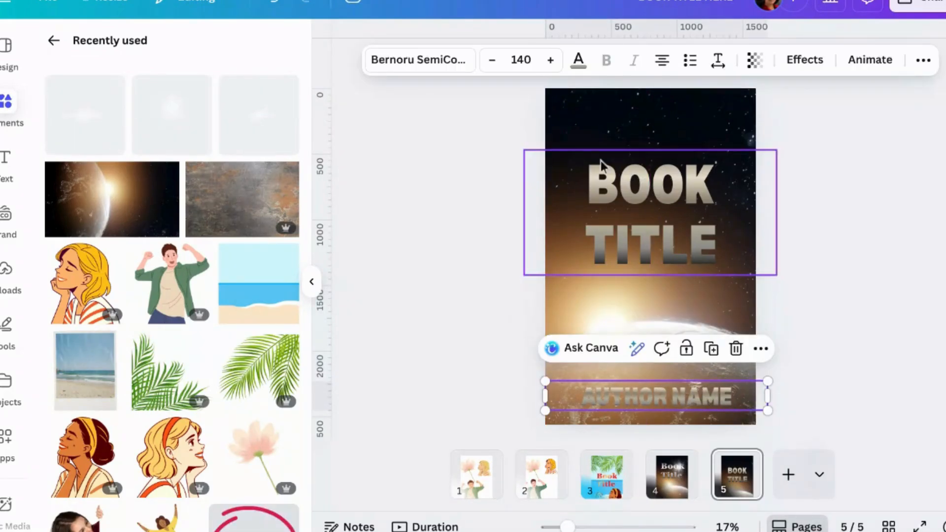
Recolour the author name solid white and shift it slightly to centre it on the cover.
left_click(578, 62)
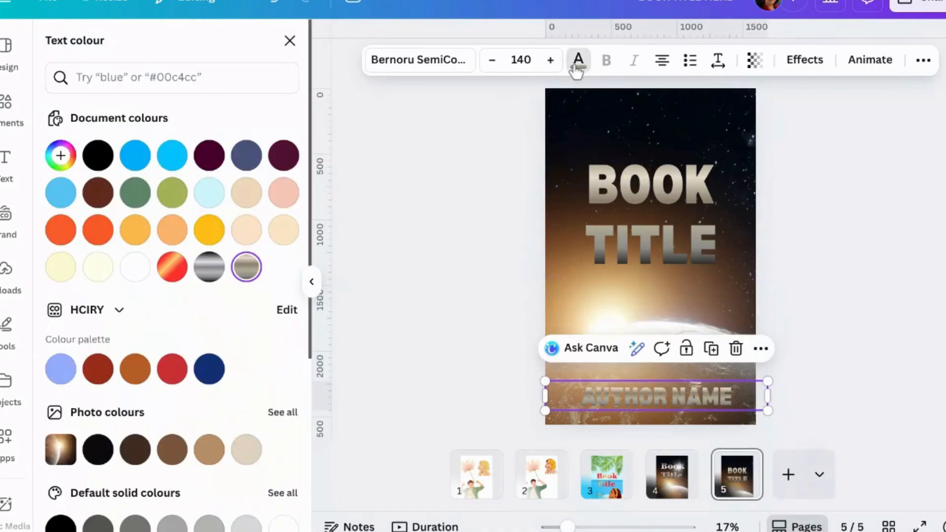
left_click(135, 267)
left_click(847, 221)
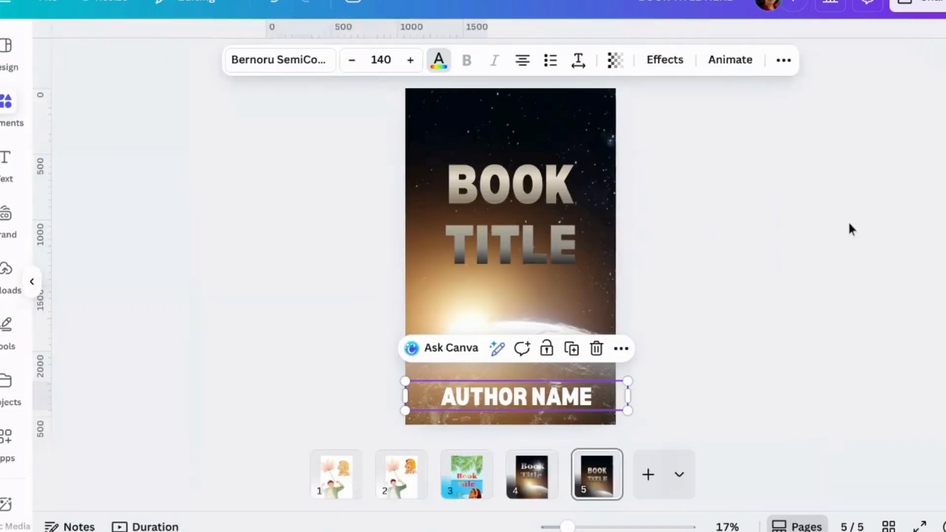
left_click_drag(712, 409, 706, 408)
Apply the Lift effect to the author name after trying Shadow, and browse the available text effect apps.
left_click(808, 63)
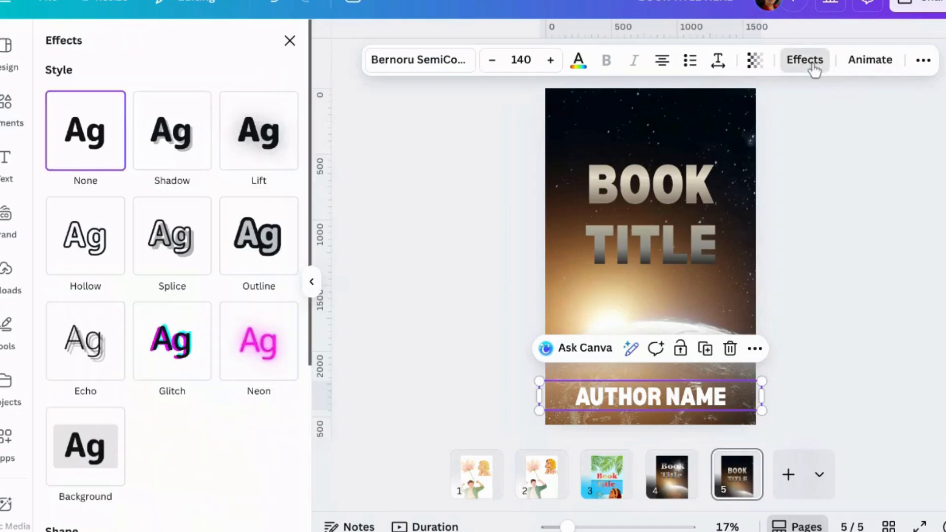
left_click(193, 151)
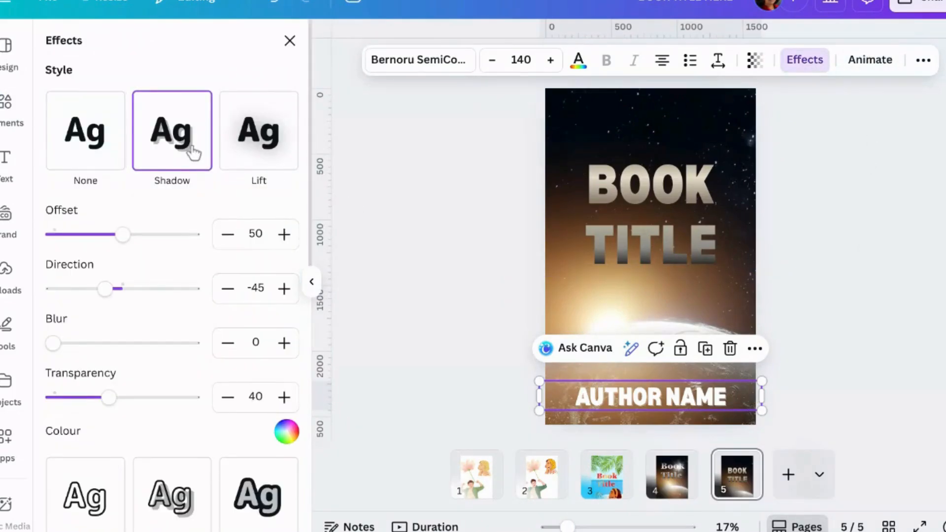
left_click(259, 147)
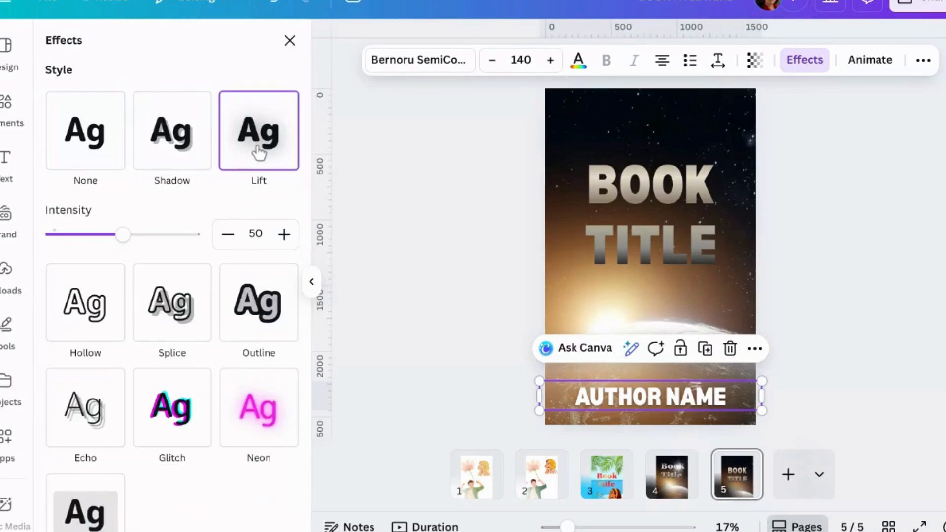
scroll(211, 422, "down", 7)
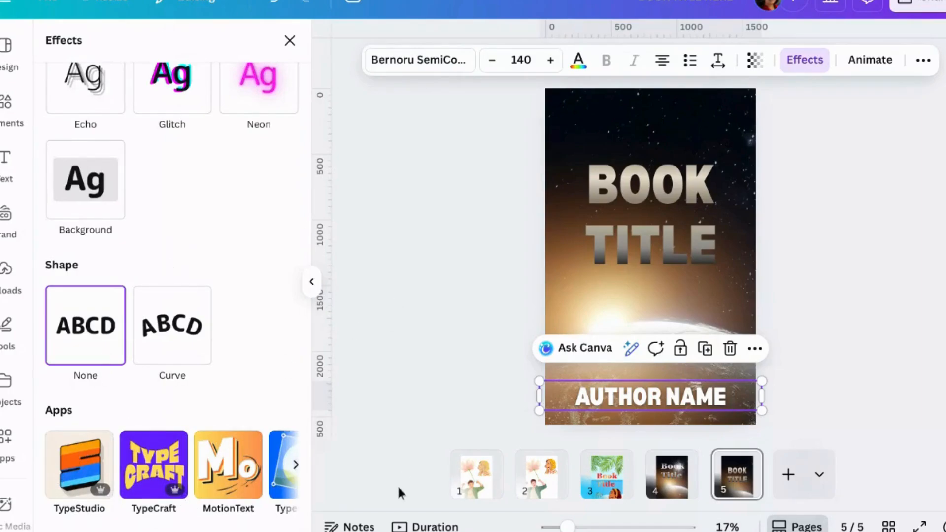
left_click(296, 466)
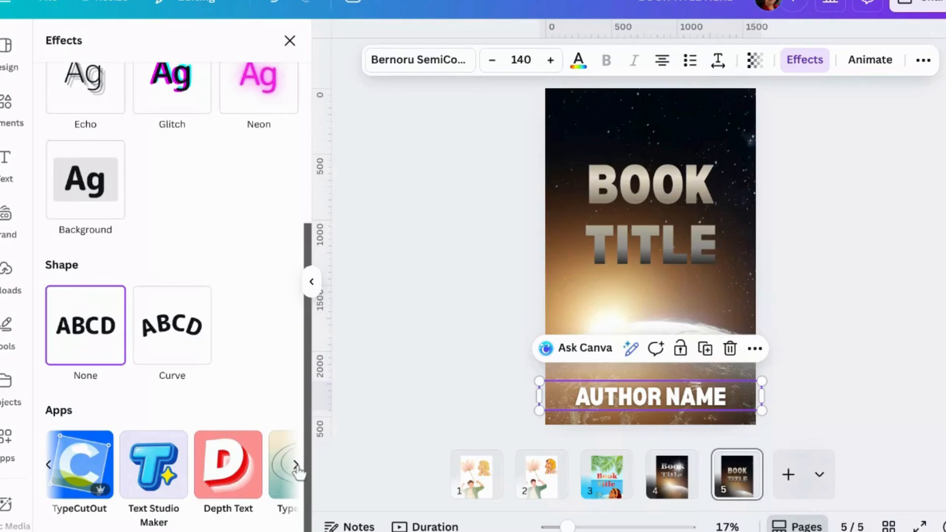
left_click(297, 465)
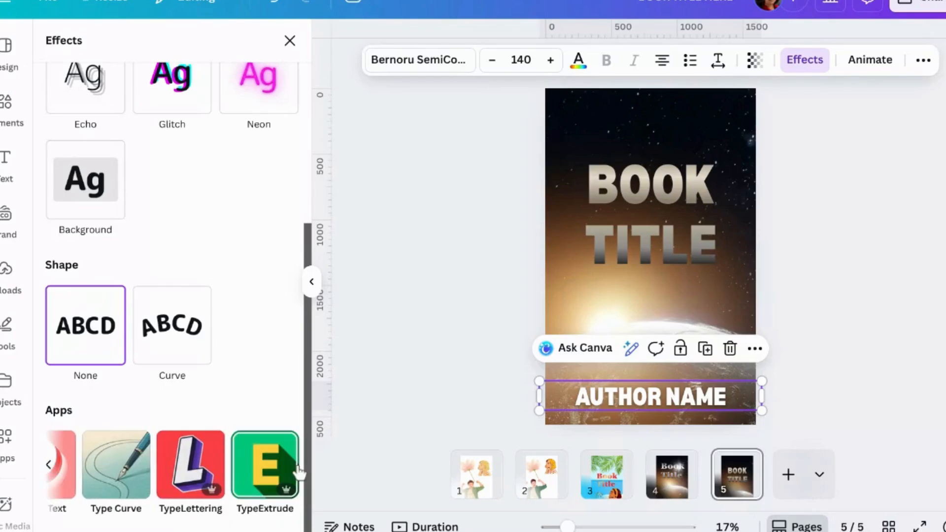
left_click(50, 465)
Add the second recently used light flare to the cover and move its bright spot to the upper-right area beside the book title.
left_click(530, 241)
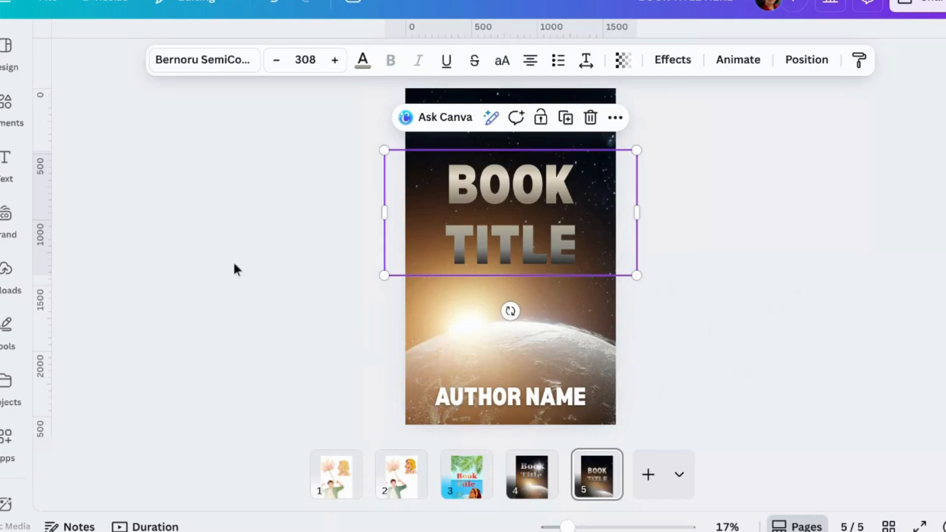
left_click(14, 120)
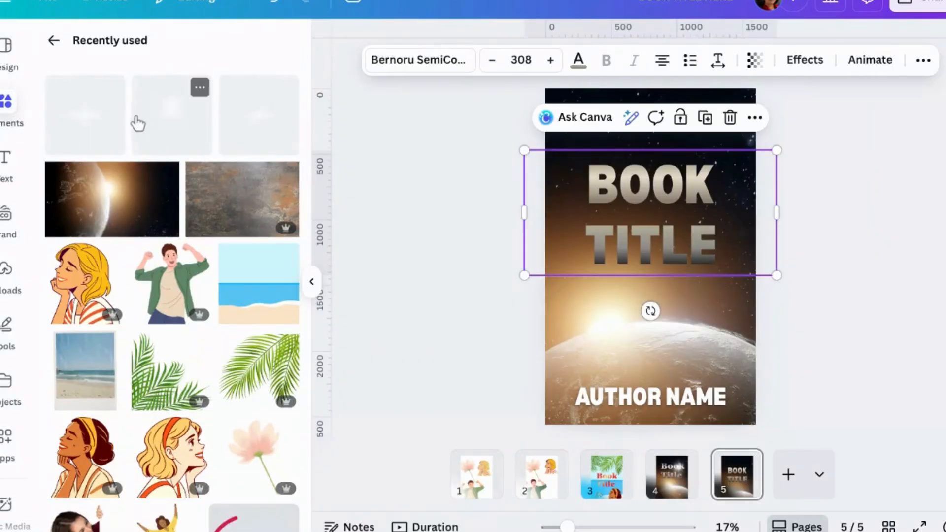
left_click(163, 118)
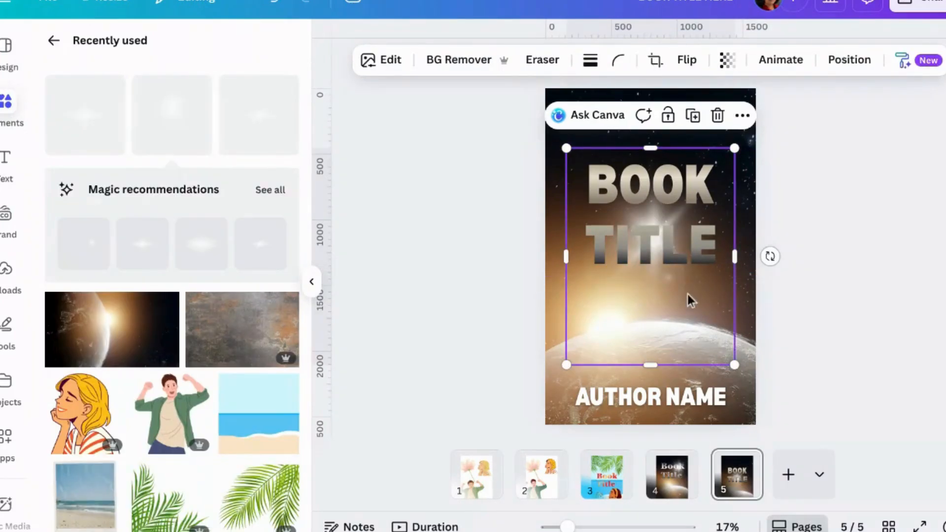
left_click_drag(690, 301, 762, 215)
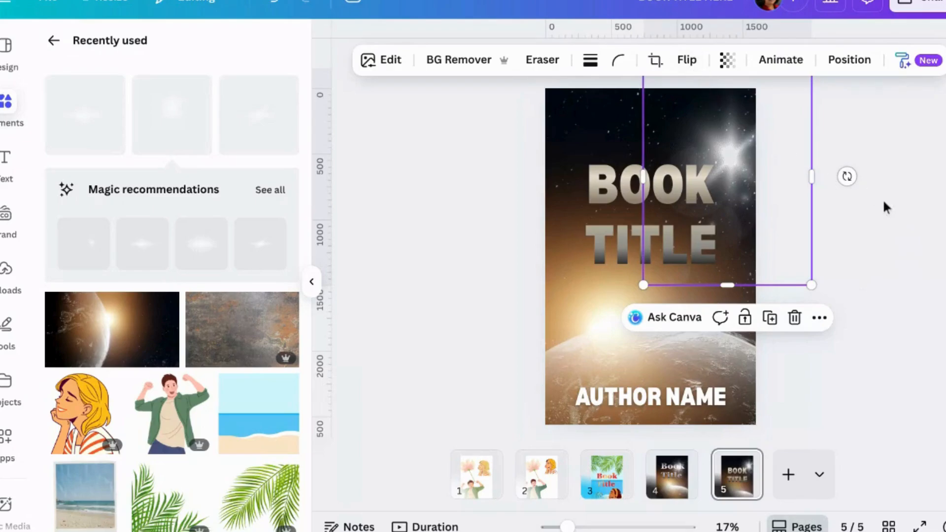
Rotate the flare about a half turn, shift it over the title's right end and bring it in front of the title.
left_click_drag(847, 177, 715, 197)
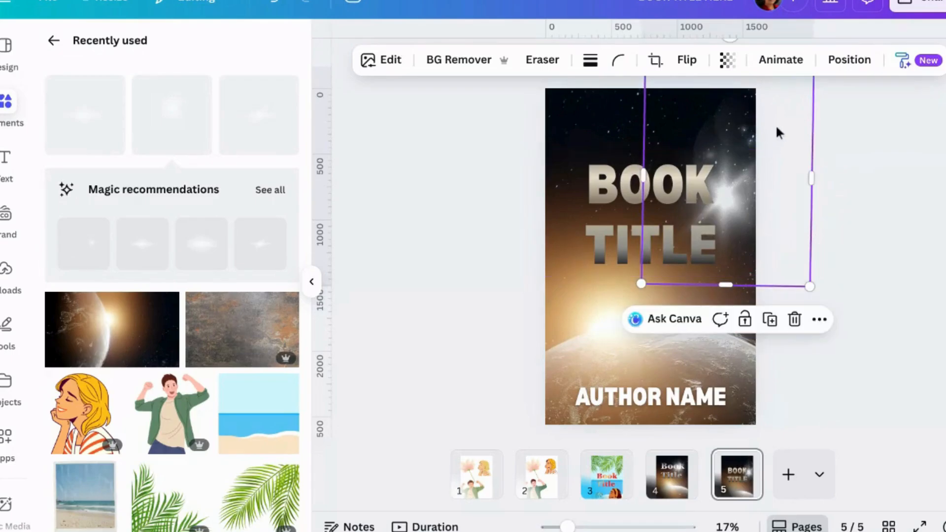
left_click_drag(773, 123, 741, 120)
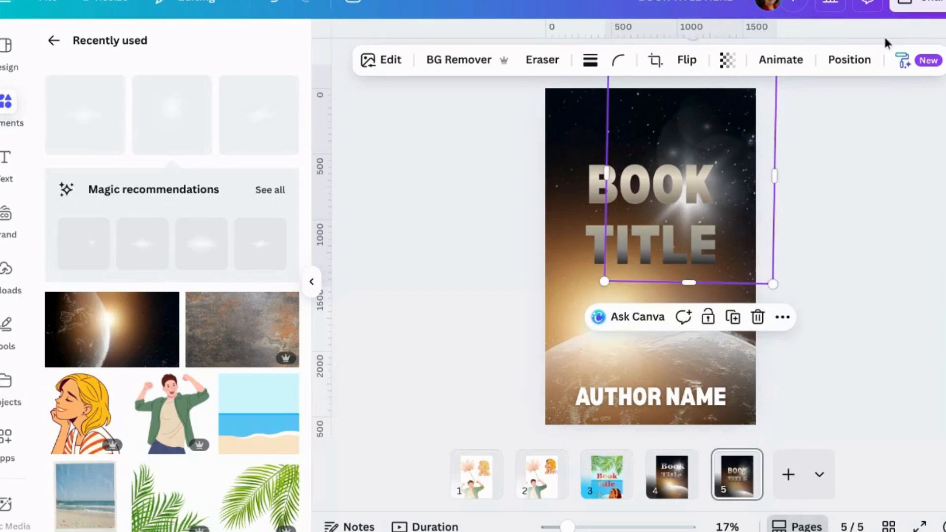
left_click(849, 59)
left_click_drag(170, 276, 171, 215)
left_click(866, 179)
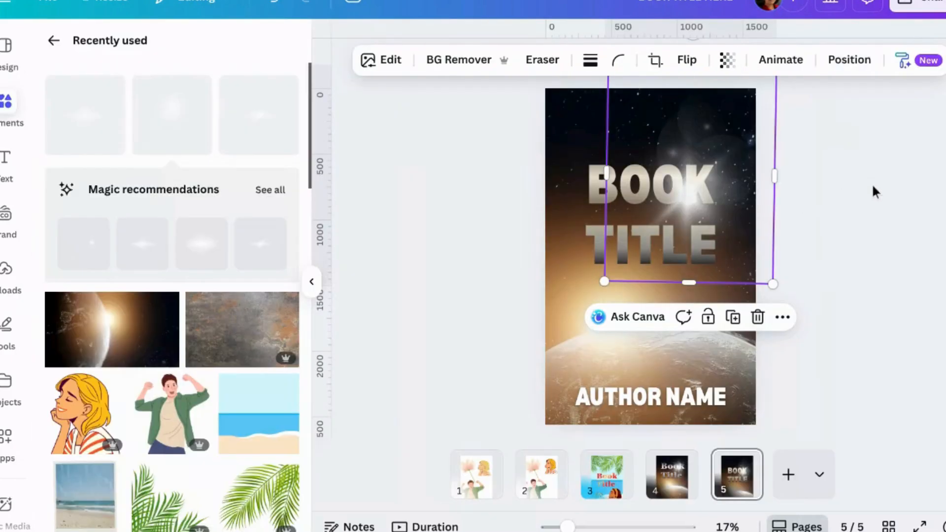
left_click(890, 198)
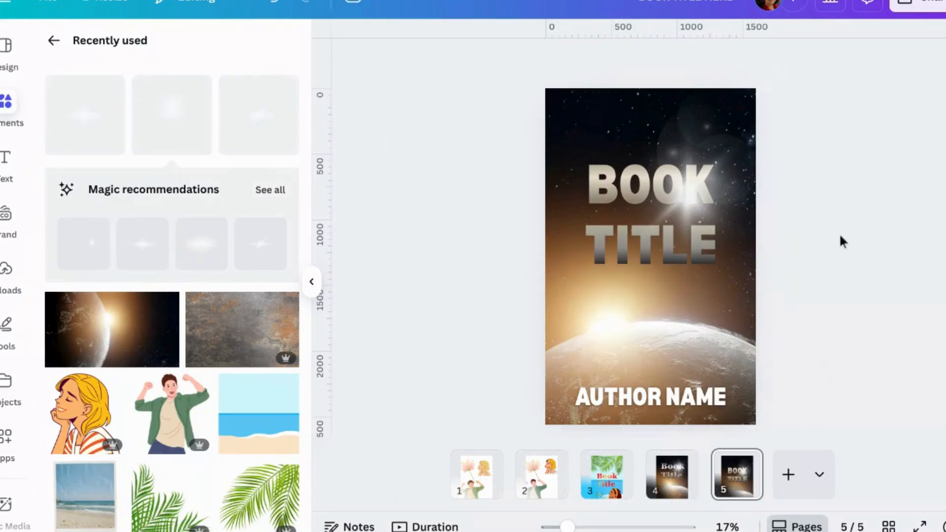
Enlarge the book title slightly towards the upper left and reposition the flare over the K of BOOK.
left_click(601, 252)
left_click_drag(523, 150, 499, 139)
left_click(708, 224)
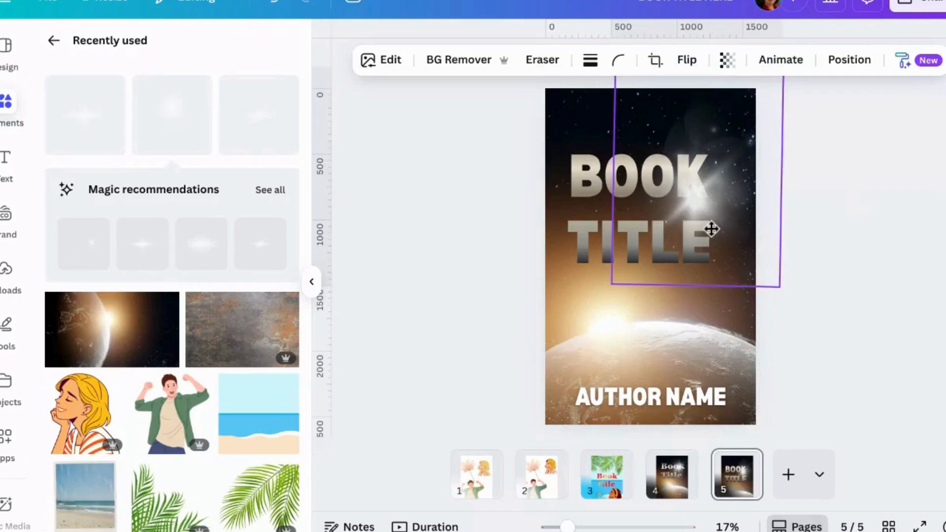
left_click_drag(708, 220, 702, 208)
left_click(885, 208)
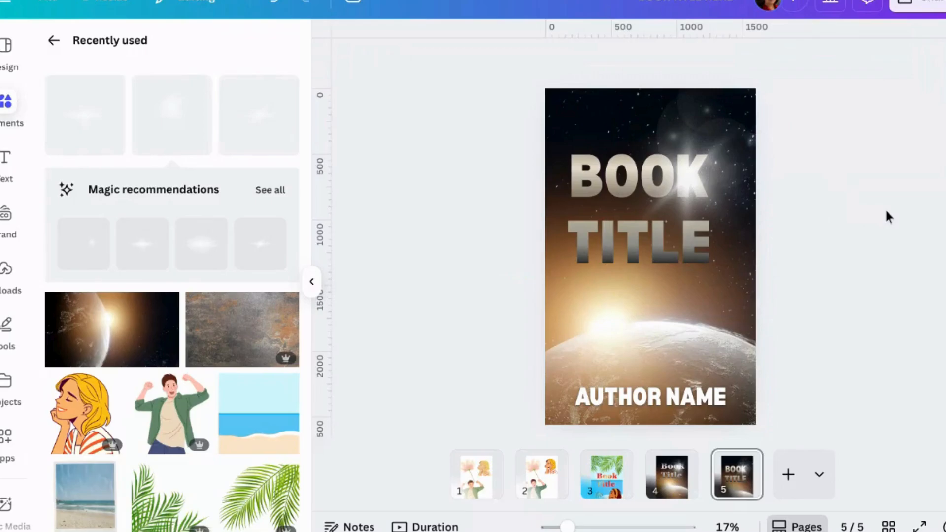